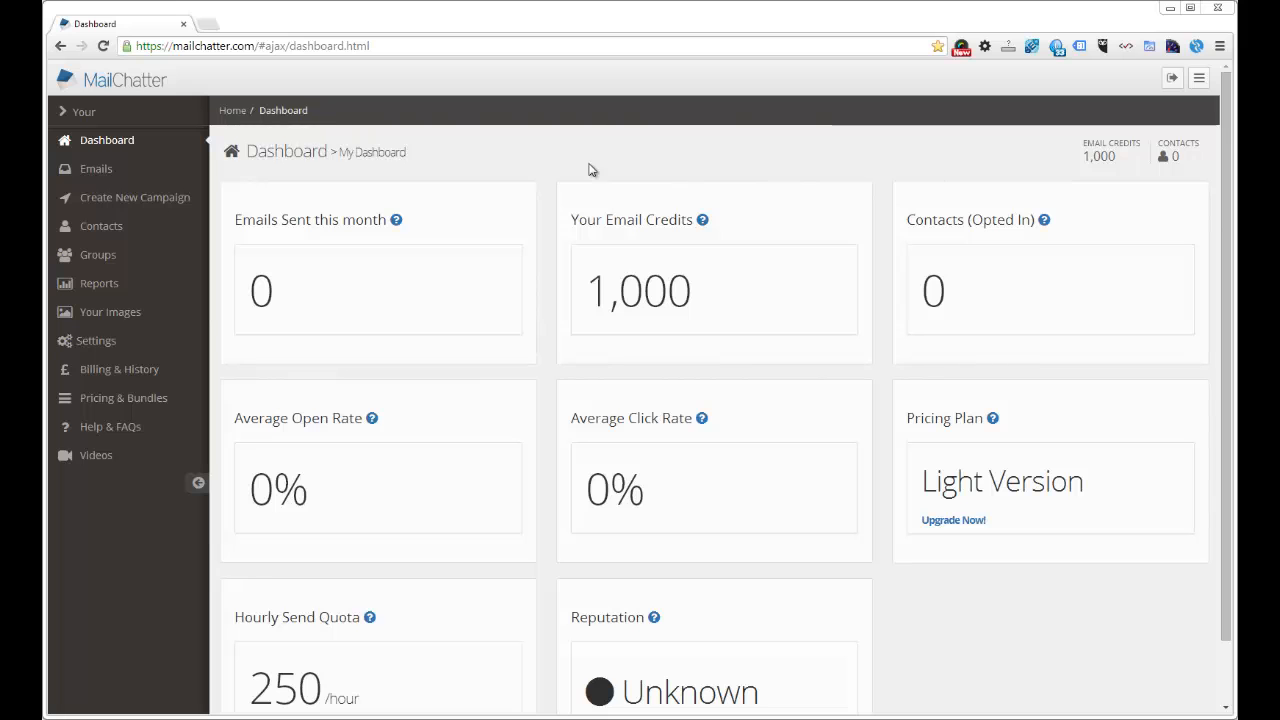
- Open the Upload Contact List wizard in the Contacts section
{"action": "left_click", "coordinate": [101, 227]}
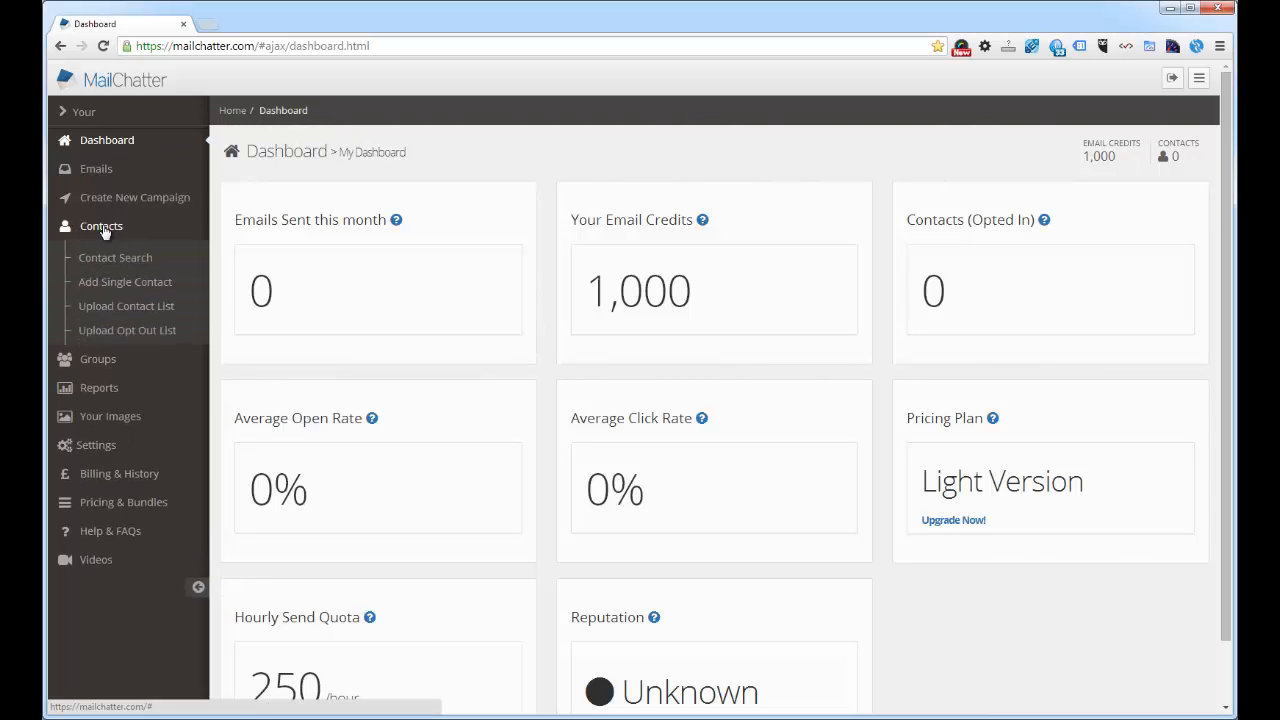
{"action": "left_click", "coordinate": [140, 308]}
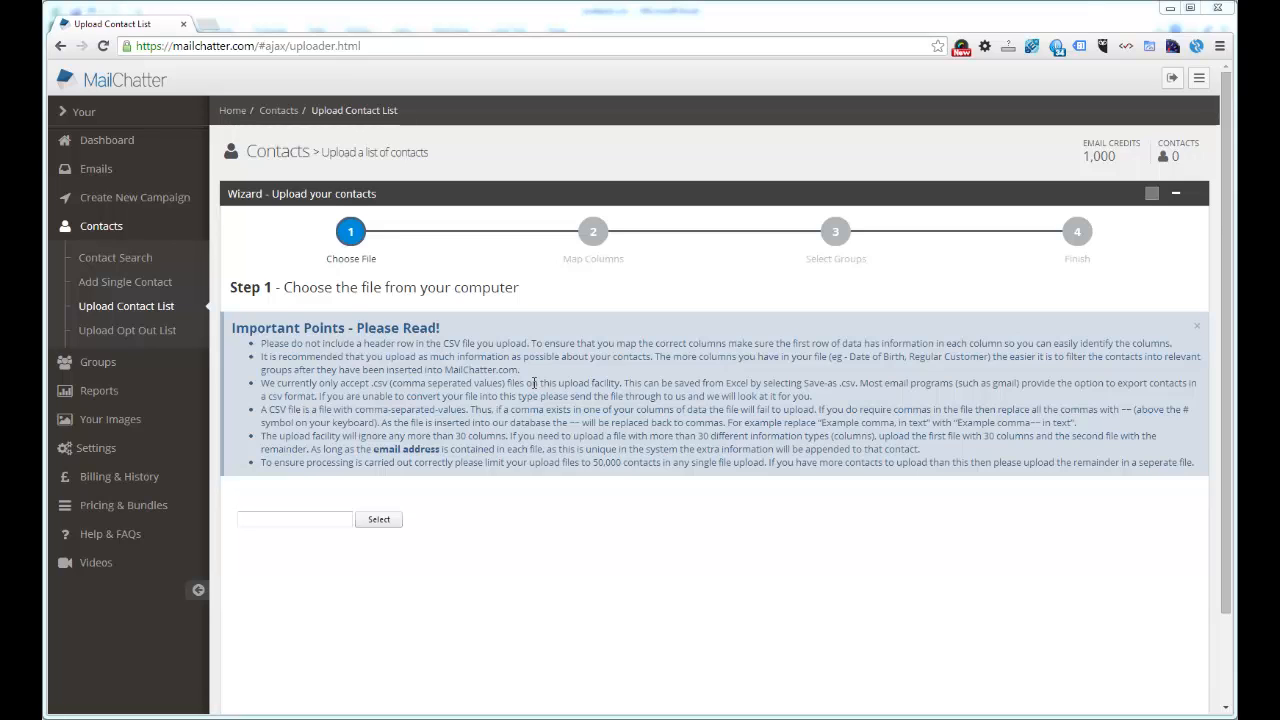
- Switch to contacts.csv in Excel and save the active sheet as CSV (Comma delimited), replacing the existing file and keeping that format
{"action": "left_click", "coordinate": [610, 719]}
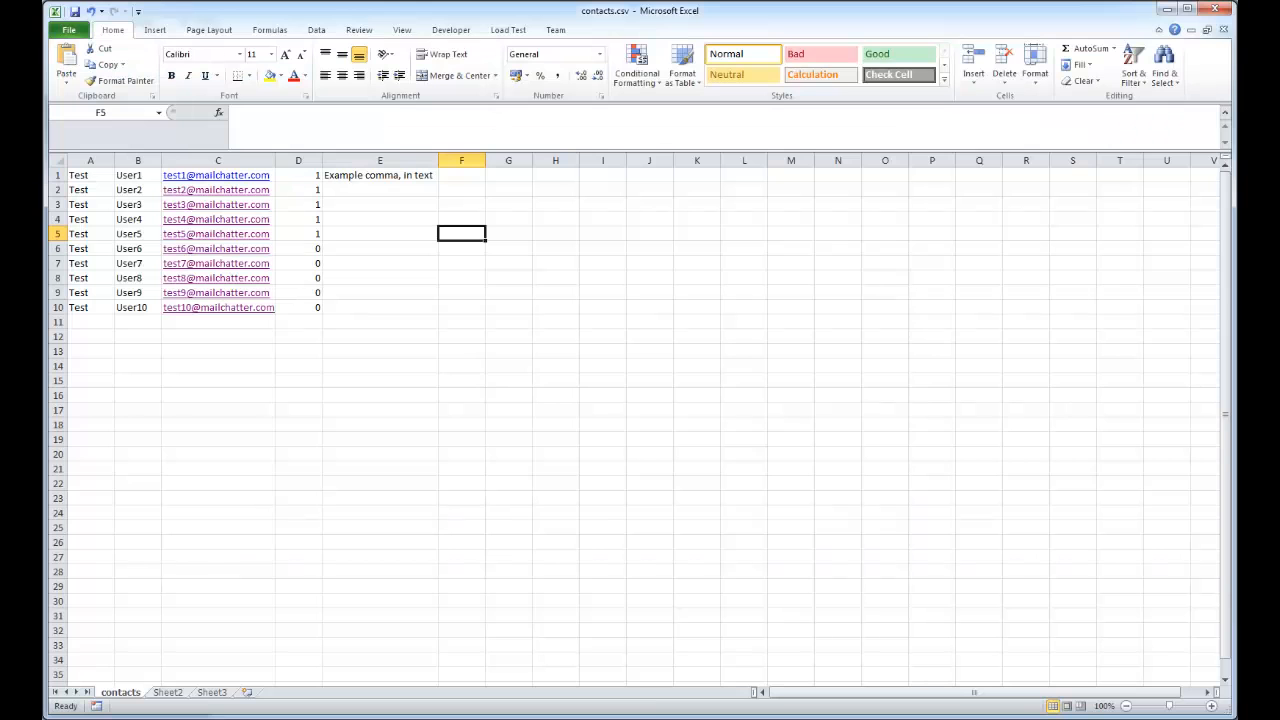
{"action": "left_click", "coordinate": [384, 248]}
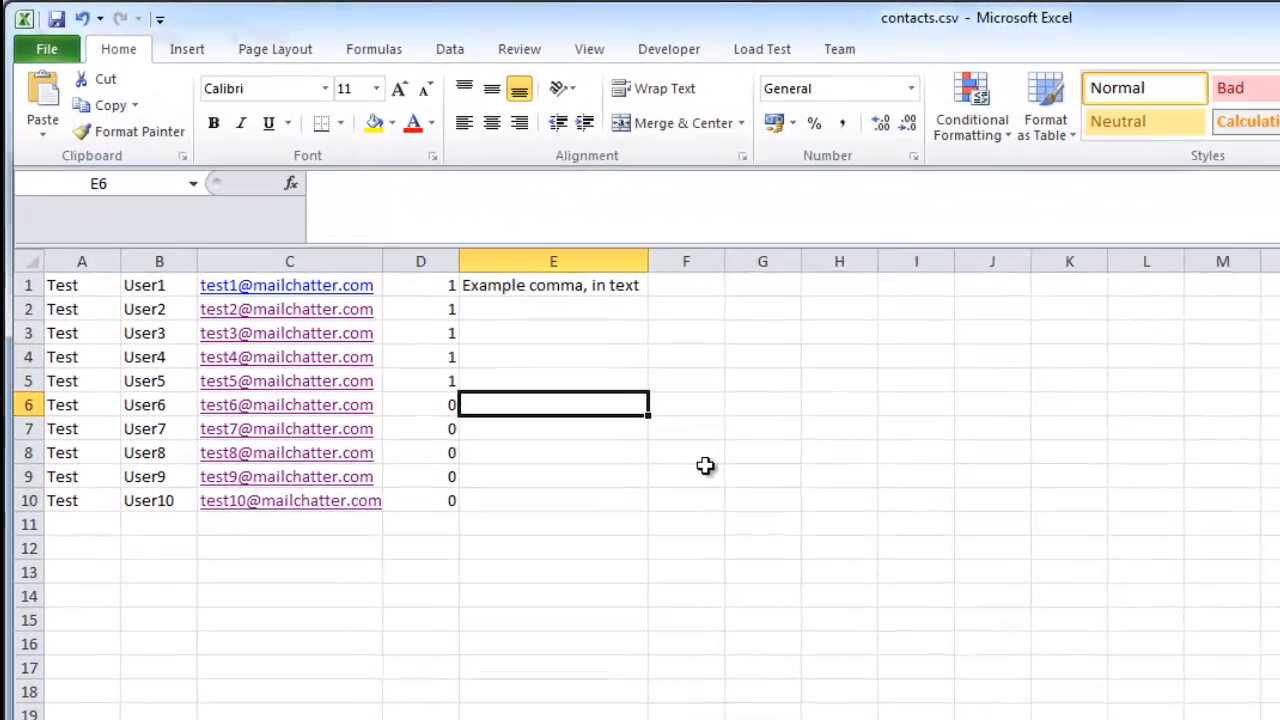
{"action": "left_click", "coordinate": [46, 49]}
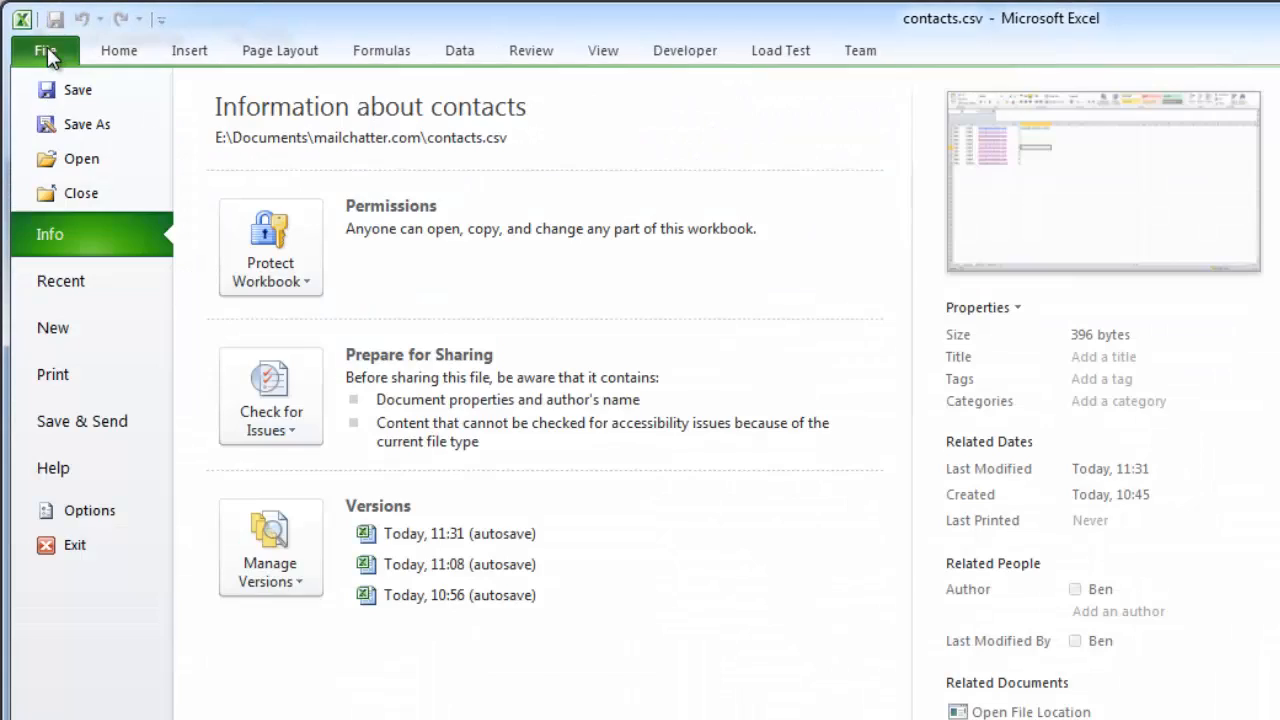
{"action": "key", "text": "Escape"}
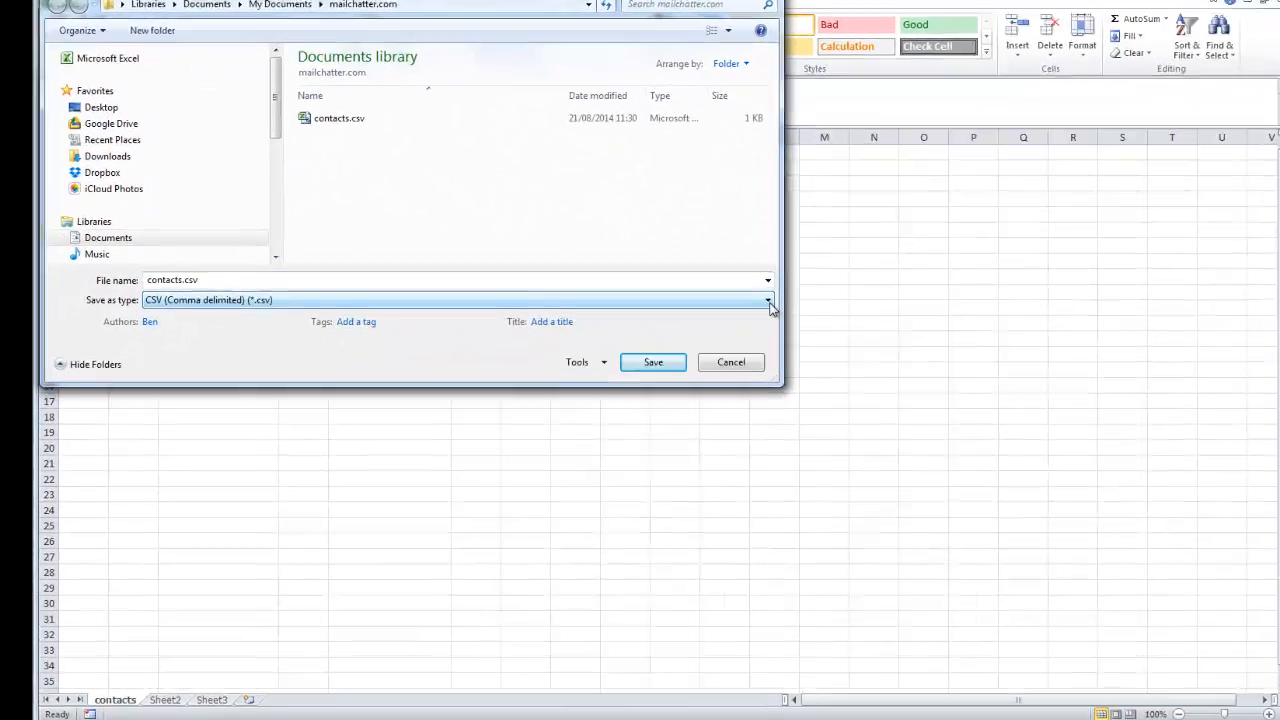
{"action": "left_click", "coordinate": [769, 302]}
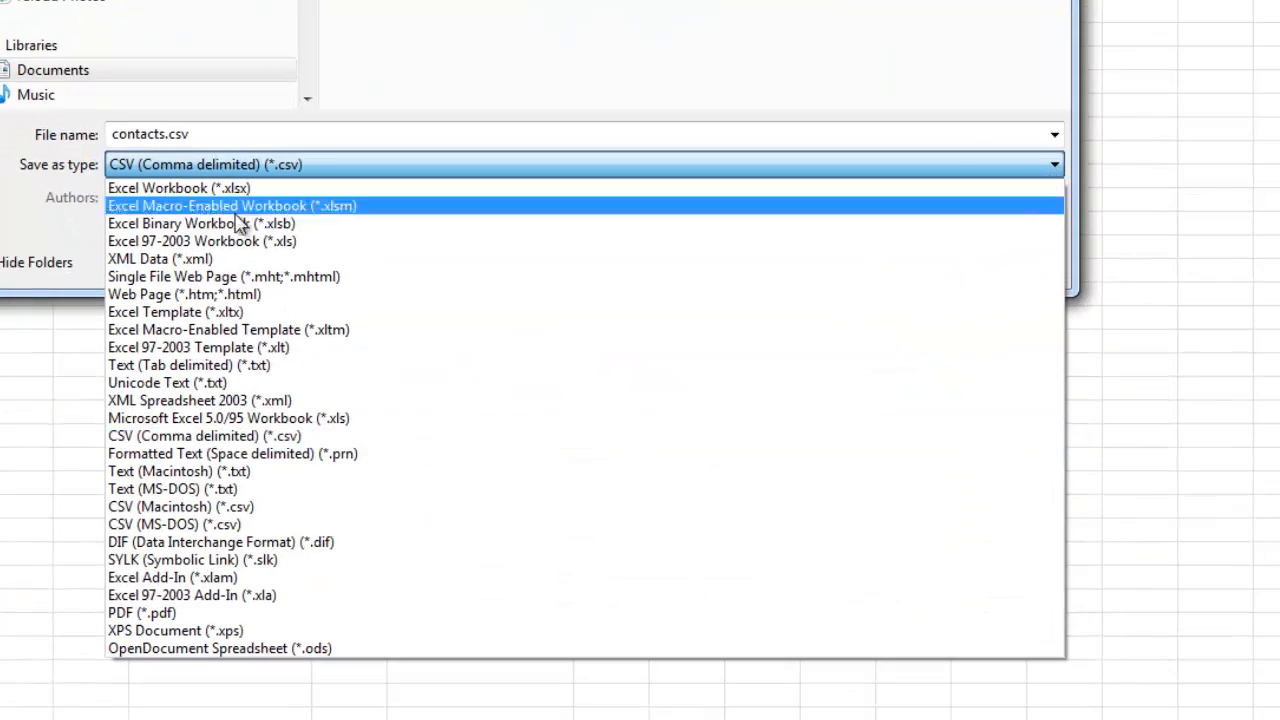
{"action": "left_click", "coordinate": [357, 438]}
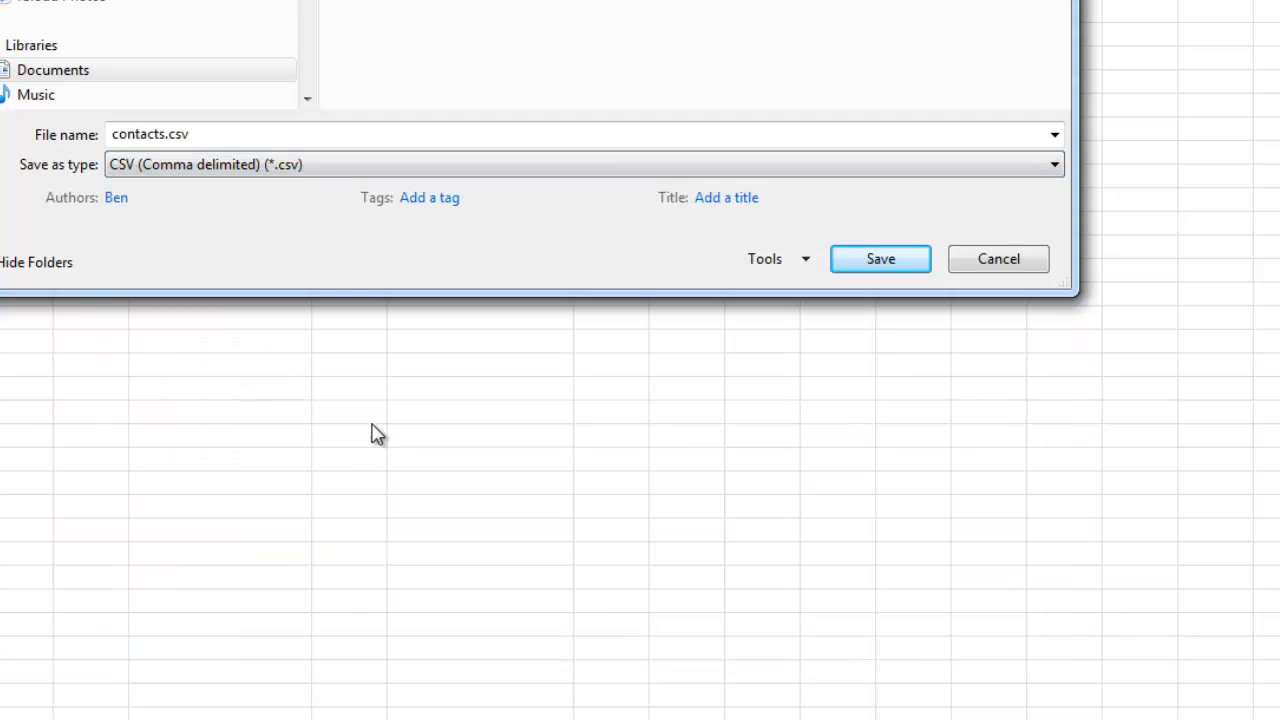
{"action": "left_click", "coordinate": [877, 262]}
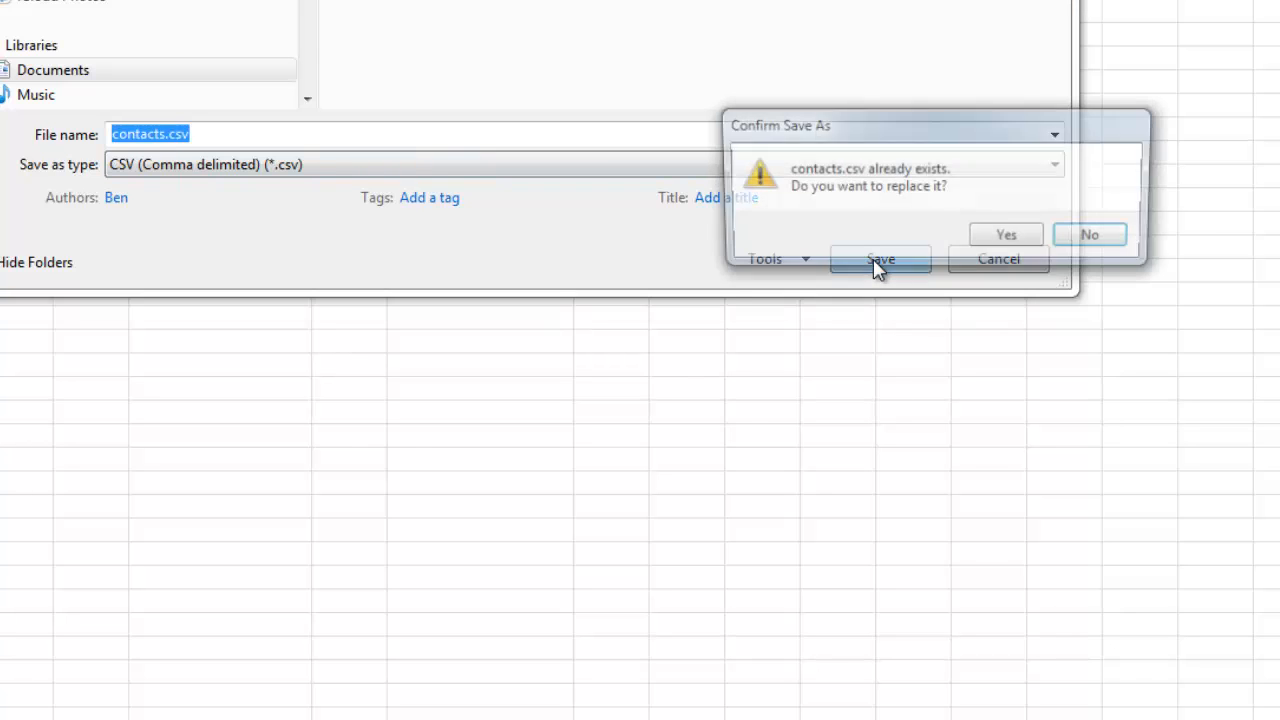
{"action": "left_click", "coordinate": [1022, 240]}
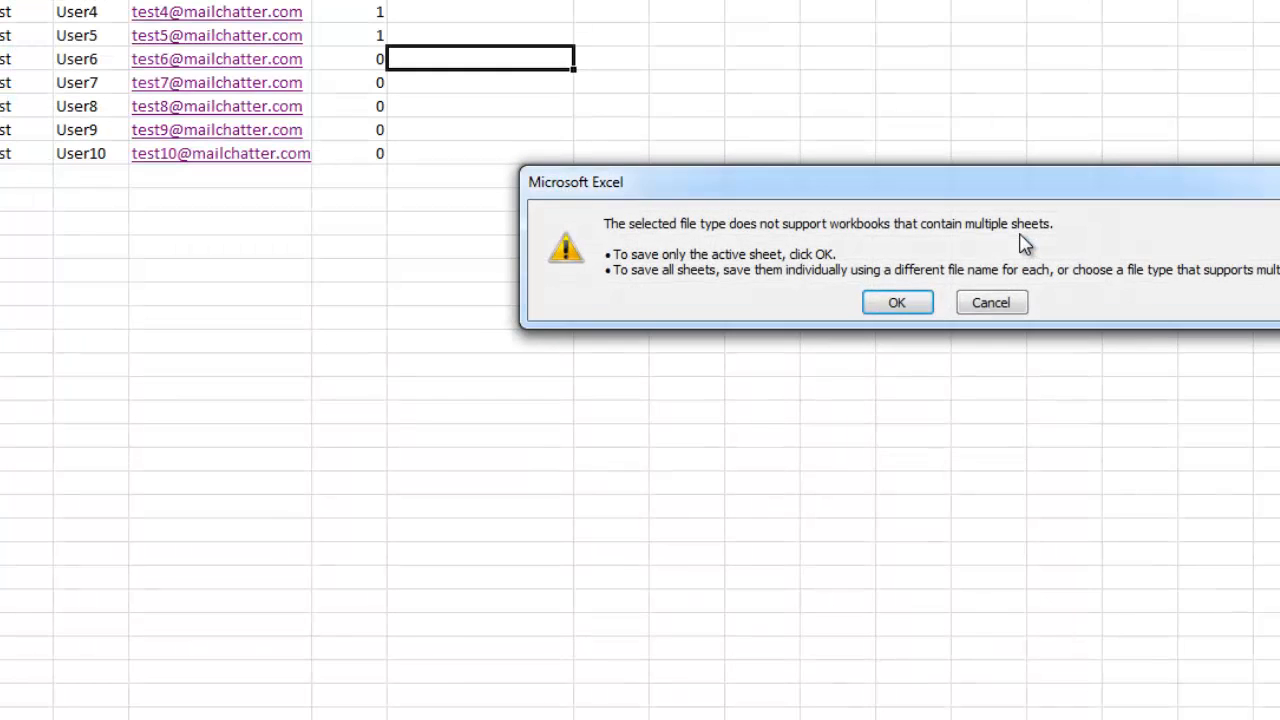
{"action": "left_click", "coordinate": [895, 305]}
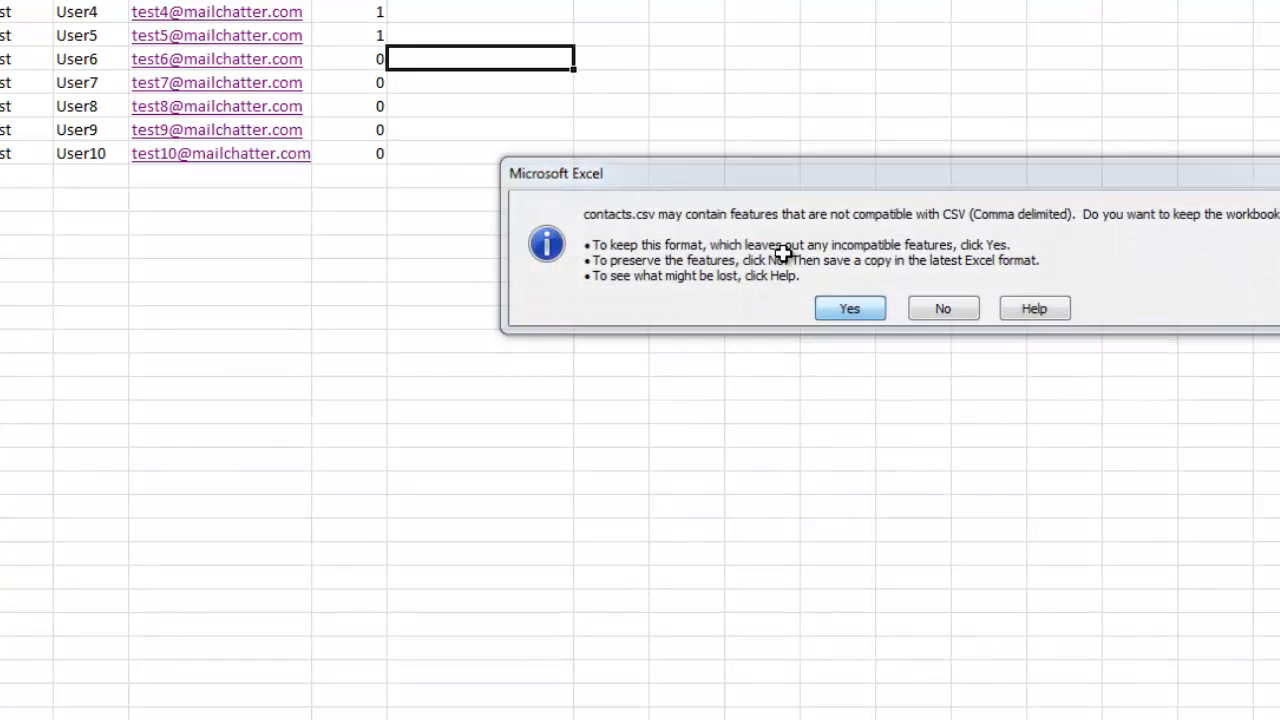
{"action": "key", "text": "Return"}
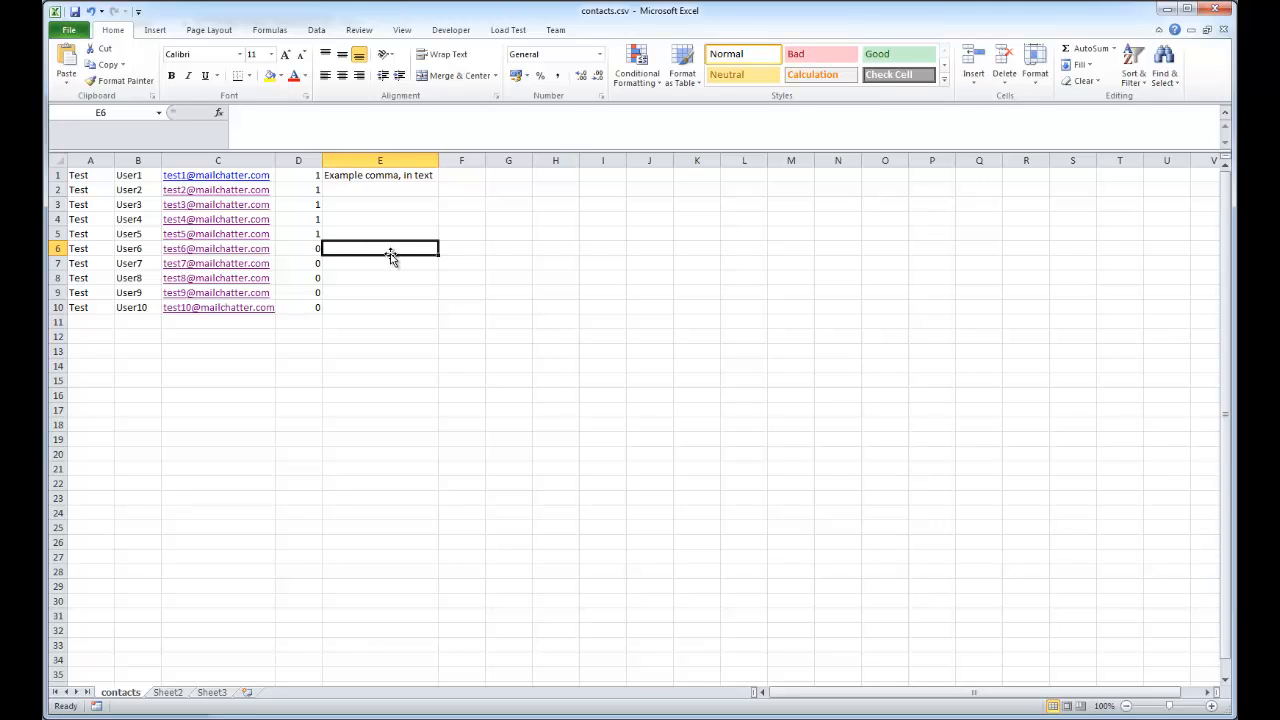
- Replace the comma in cell E1 with || so the text reads "Example comma|| in text"
{"action": "left_click", "coordinate": [372, 176]}
{"action": "left_click", "coordinate": [312, 112]}
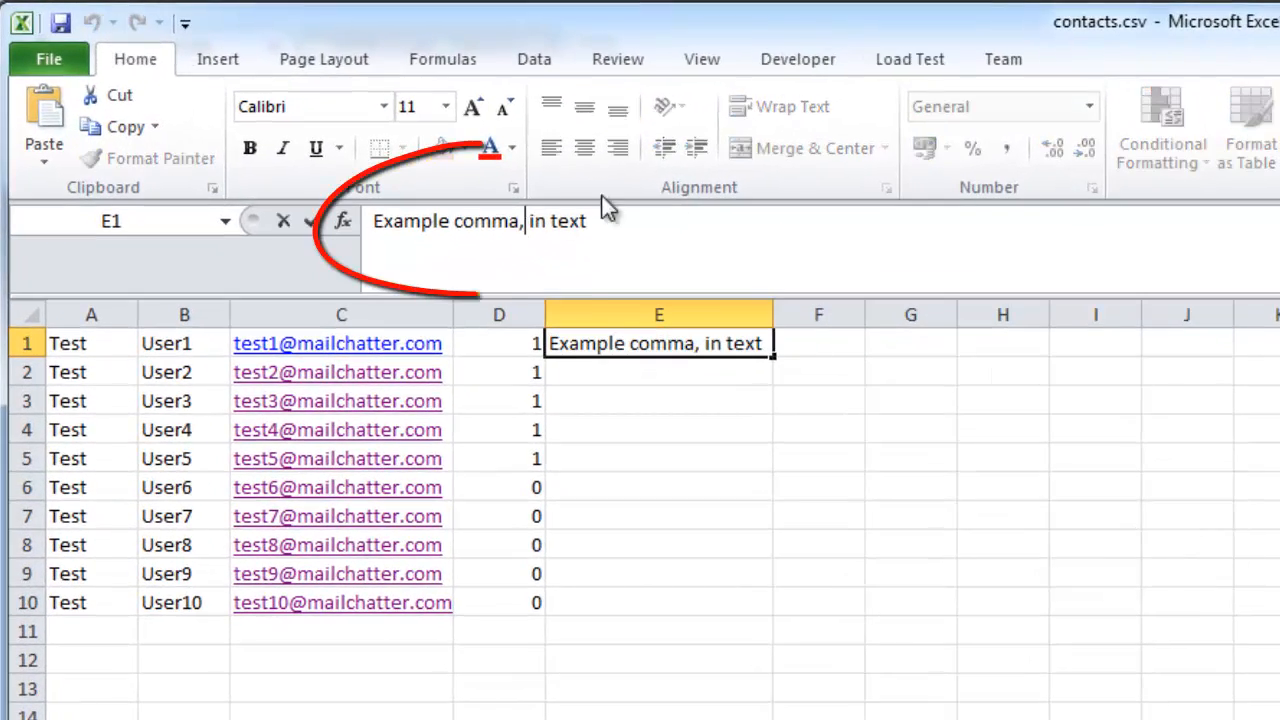
{"action": "key", "text": "BackSpace"}
{"action": "type", "text": "| |"}
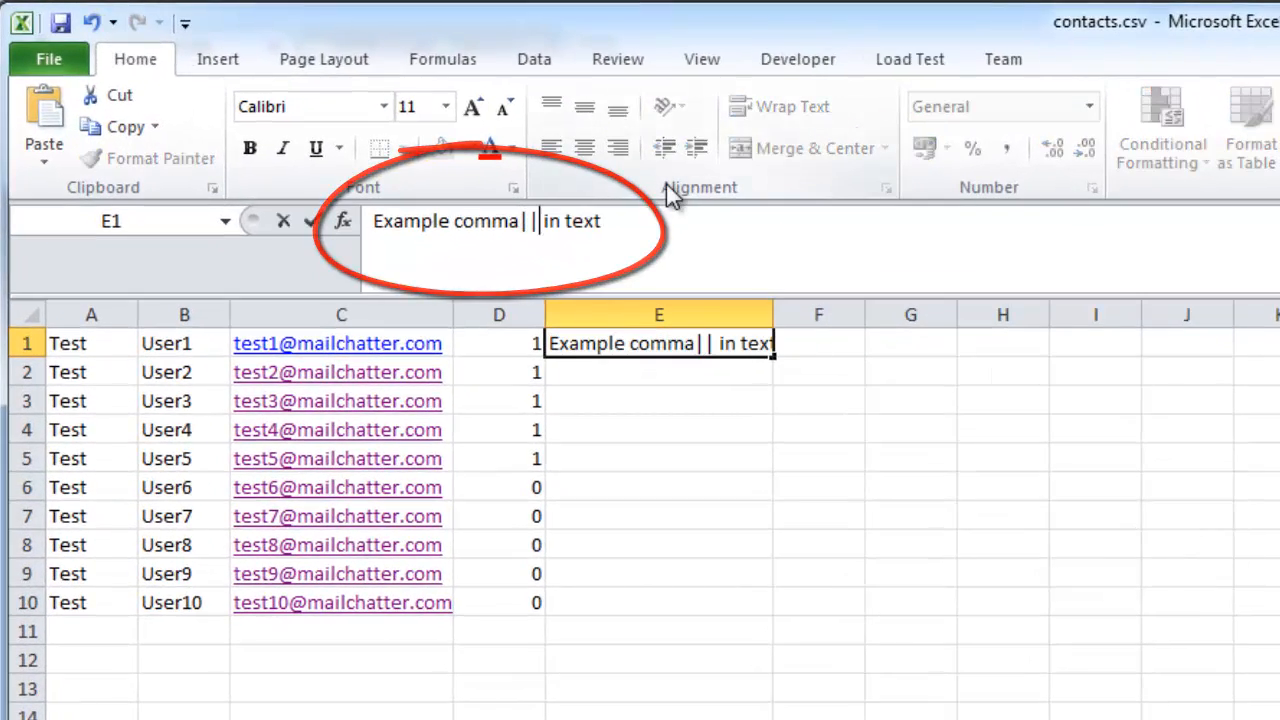
{"action": "key", "text": "Return"}
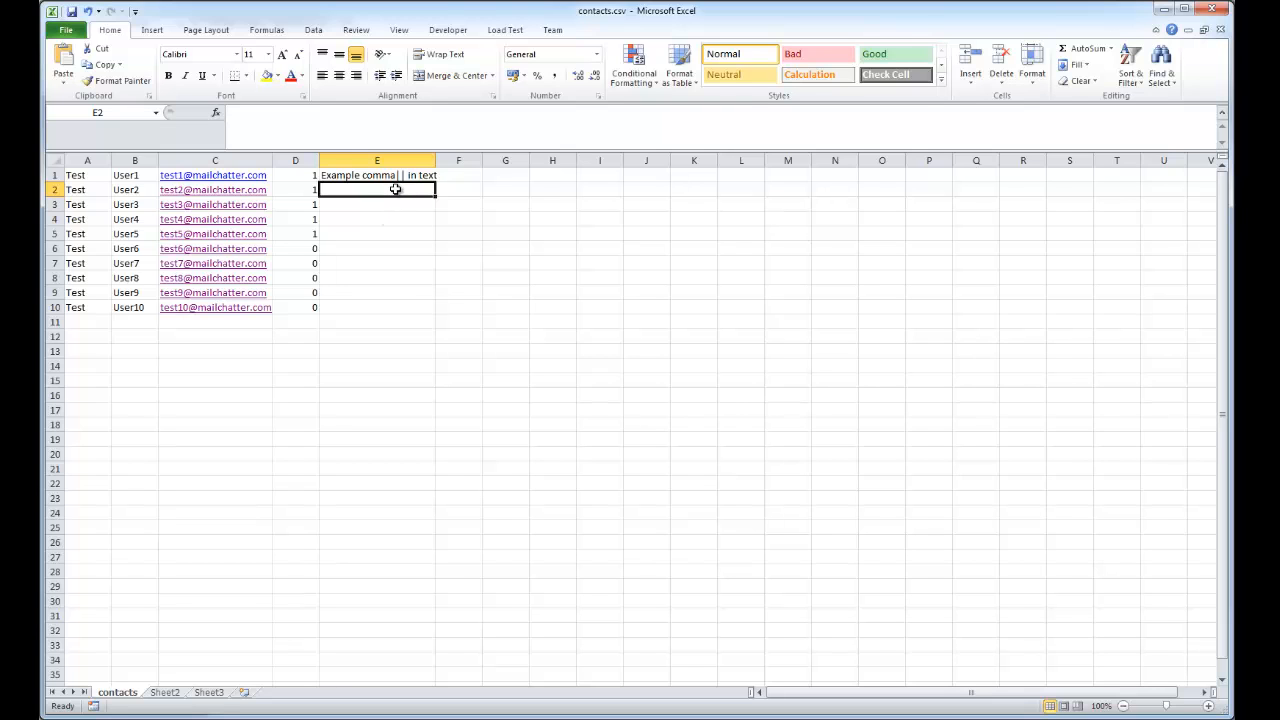
- Return to the MailChatter upload wizard and choose contacts.csv from the mailchatter.com folder as the file to upload
{"action": "left_click", "coordinate": [1166, 11]}
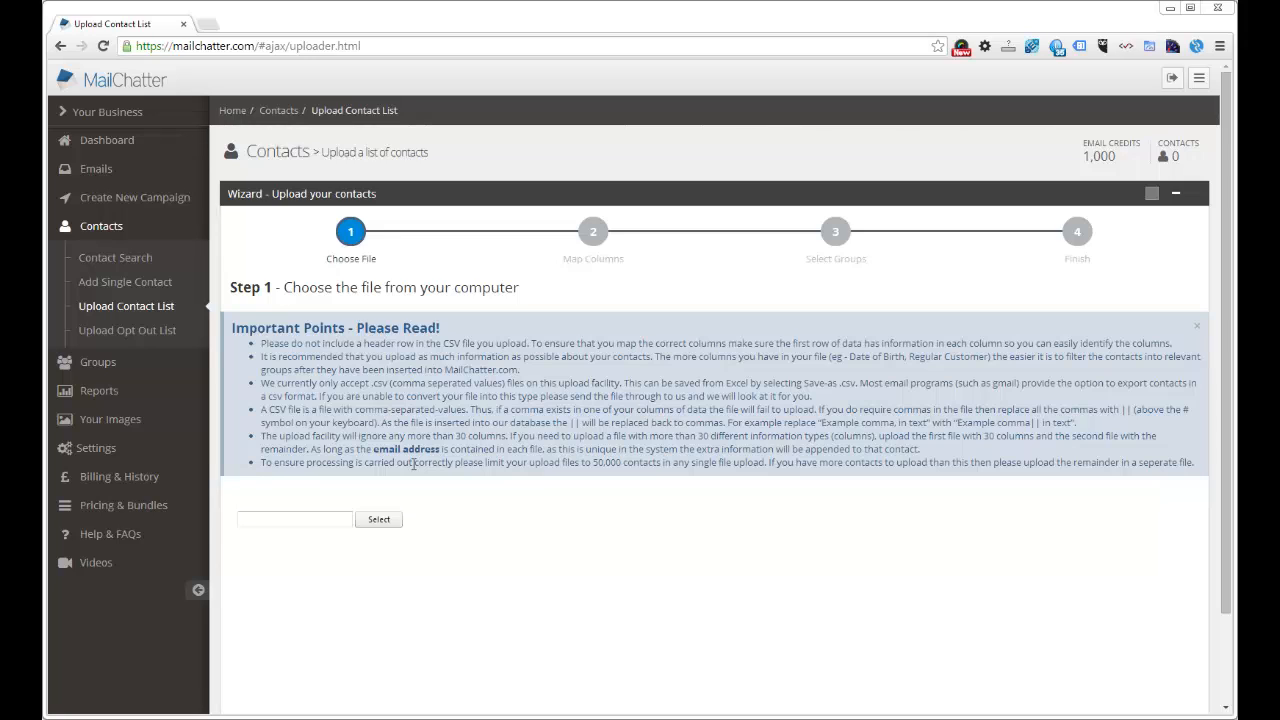
{"action": "left_click", "coordinate": [385, 524]}
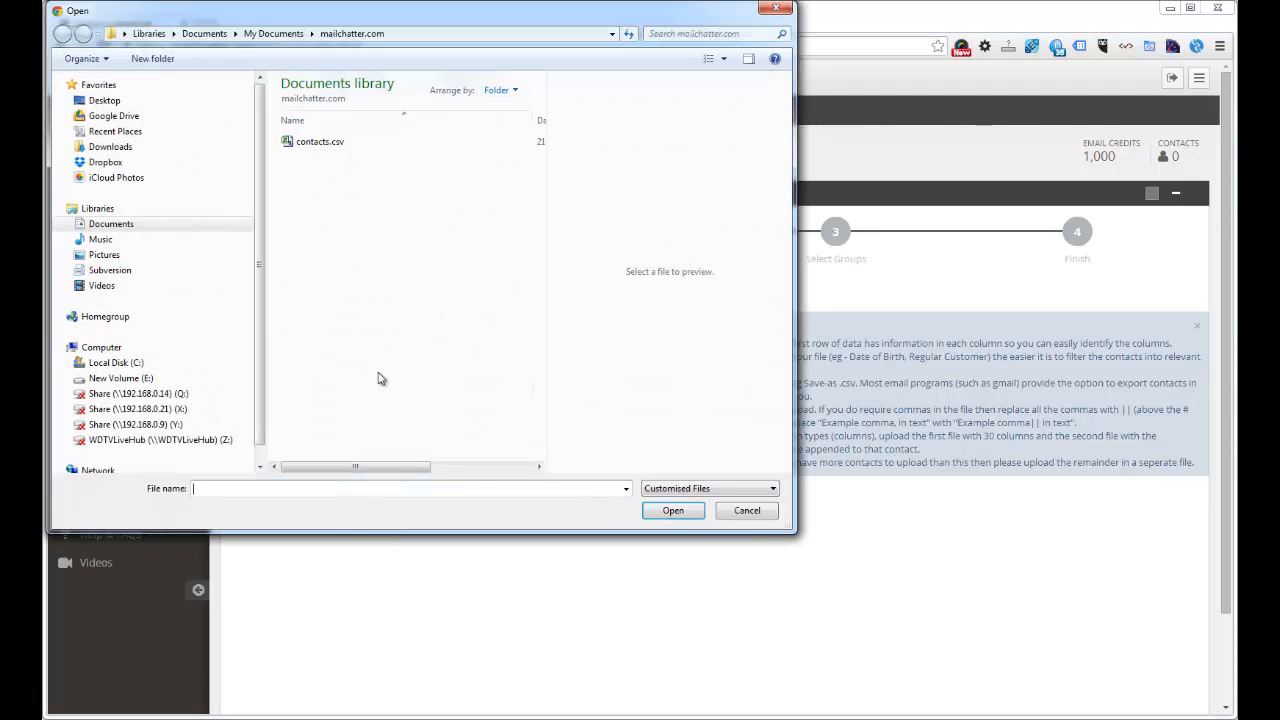
{"action": "left_click", "coordinate": [338, 143]}
{"action": "left_click", "coordinate": [680, 511]}
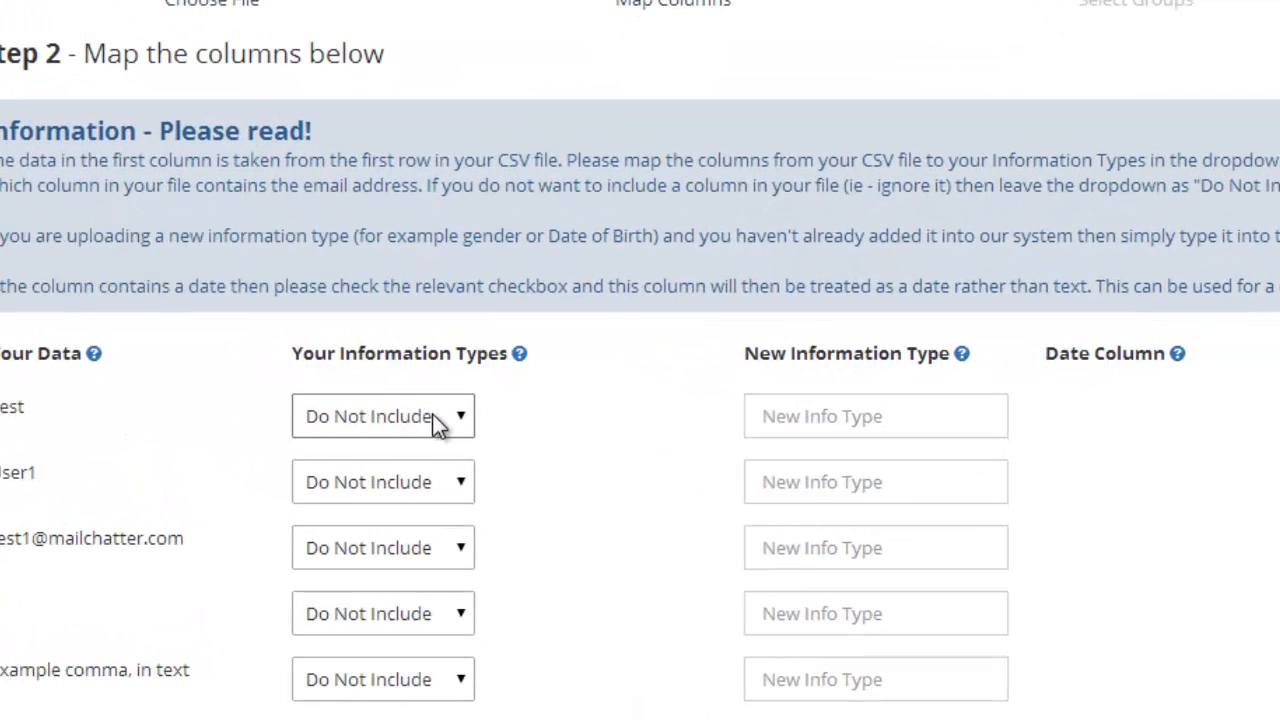
- Map the first three data columns to First name, Last name and Email address
{"action": "left_click", "coordinate": [466, 477]}
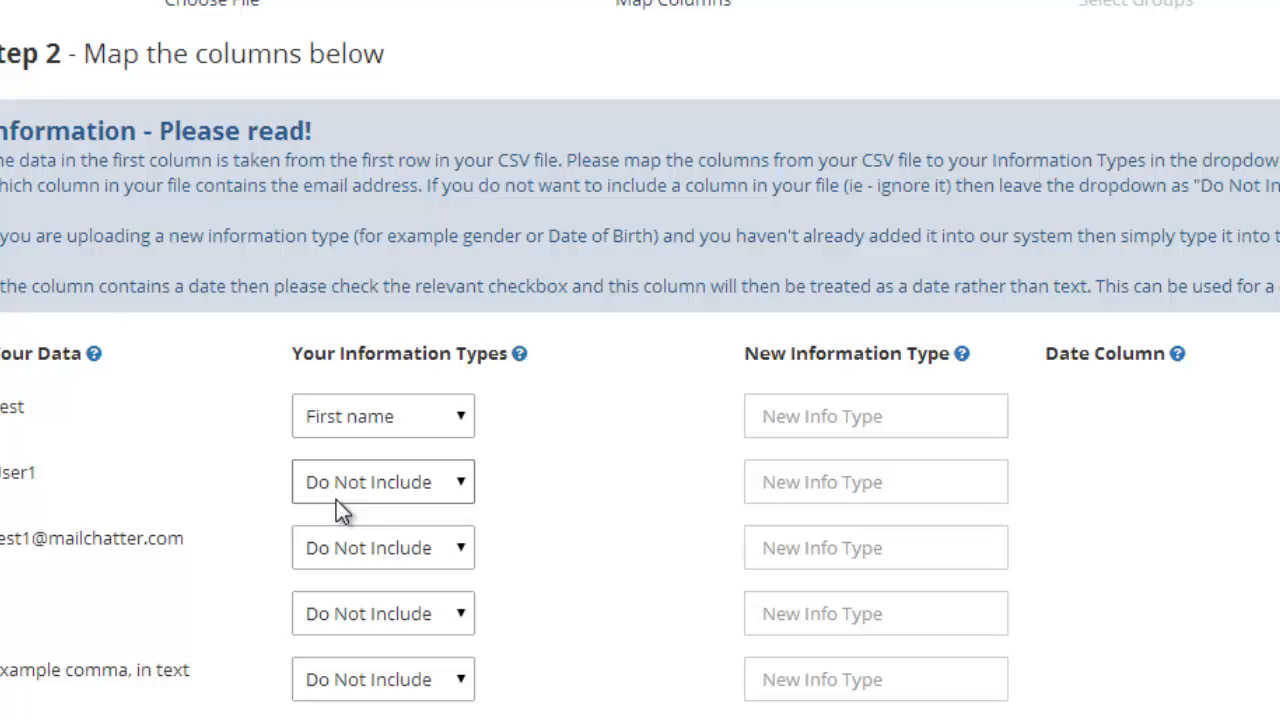
{"action": "left_click", "coordinate": [383, 482]}
{"action": "left_click", "coordinate": [407, 598]}
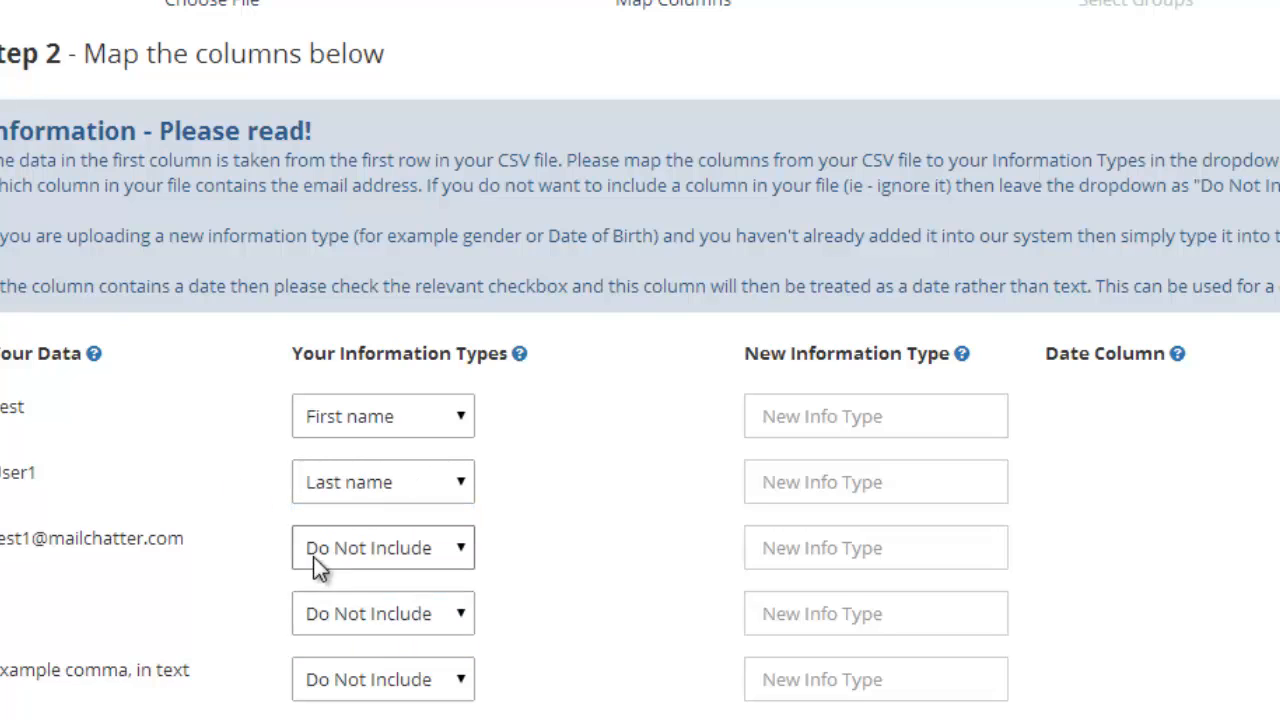
{"action": "left_click", "coordinate": [388, 546]}
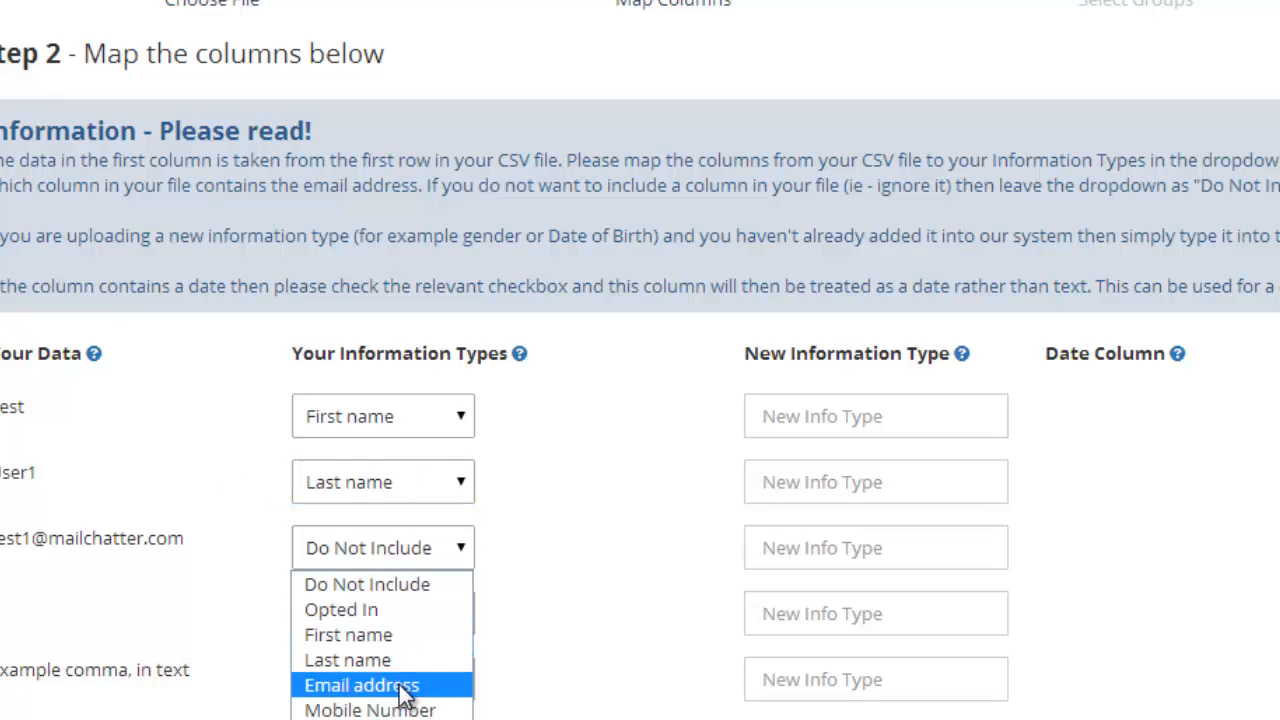
{"action": "left_click", "coordinate": [404, 686]}
- Assign the fourth data column to a new information type named Male and continue to the group selection
{"action": "left_click", "coordinate": [378, 614]}
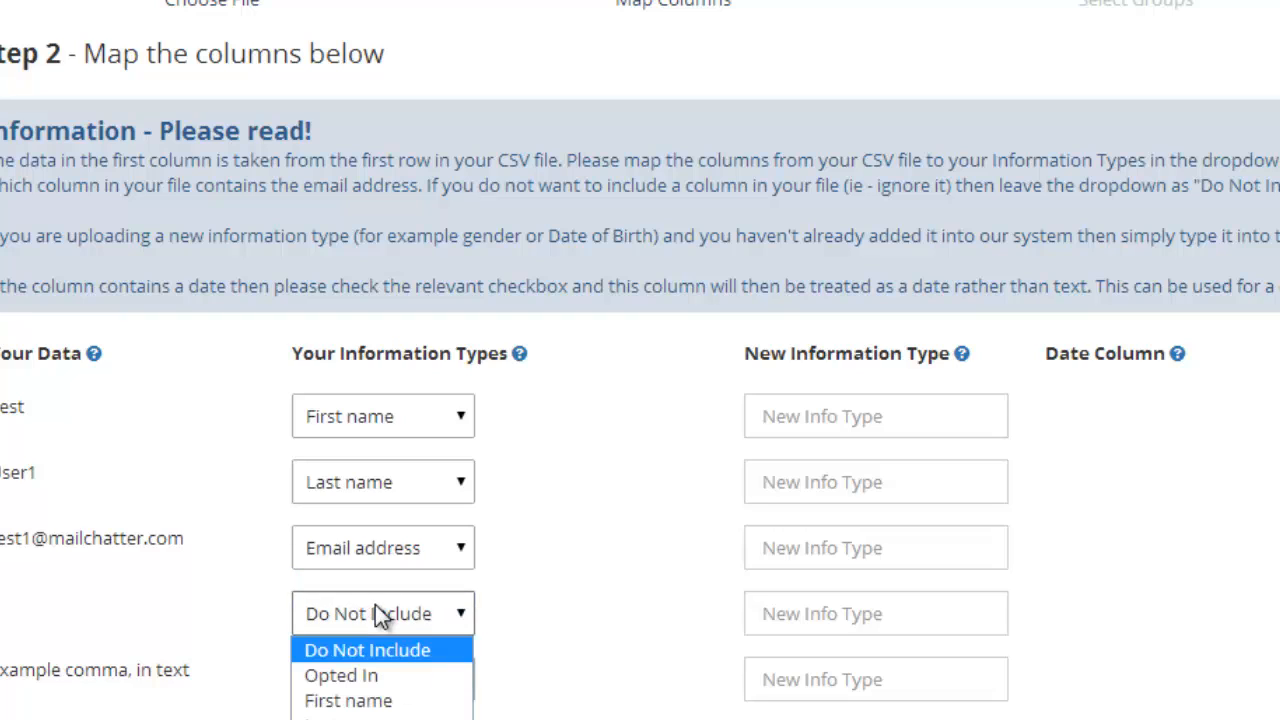
{"action": "left_click", "coordinate": [384, 617]}
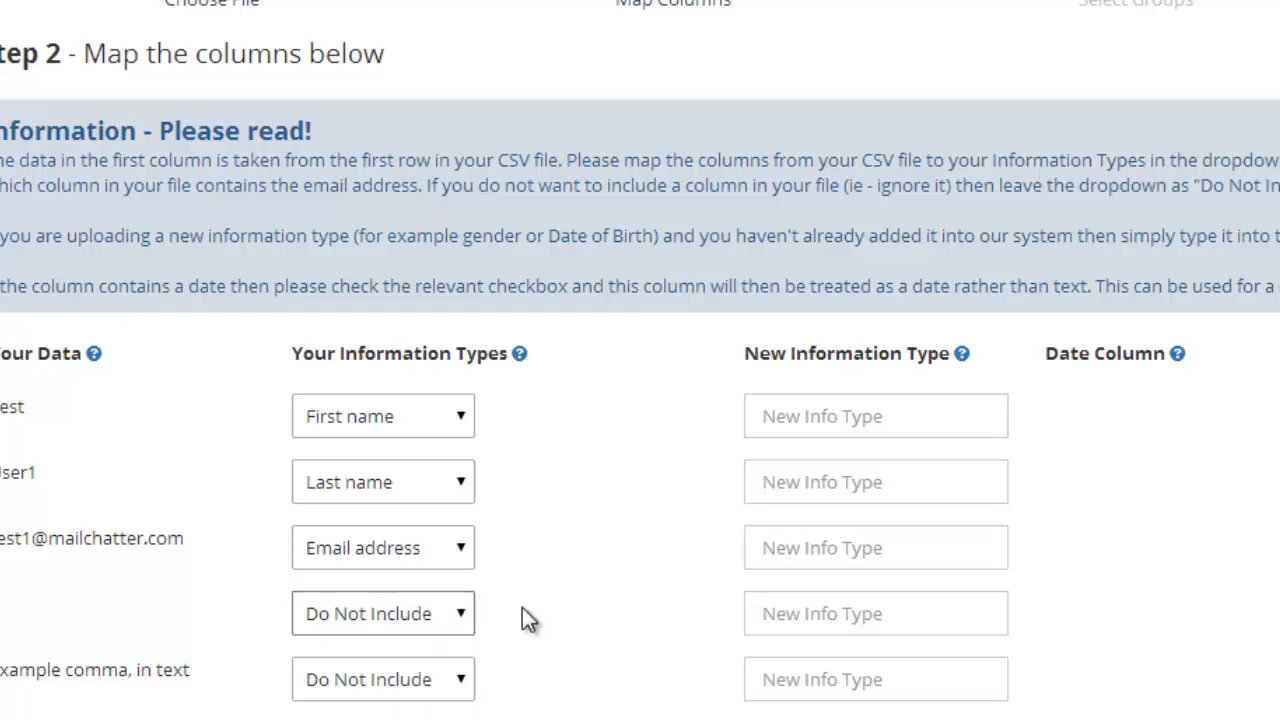
{"action": "left_click", "coordinate": [868, 615]}
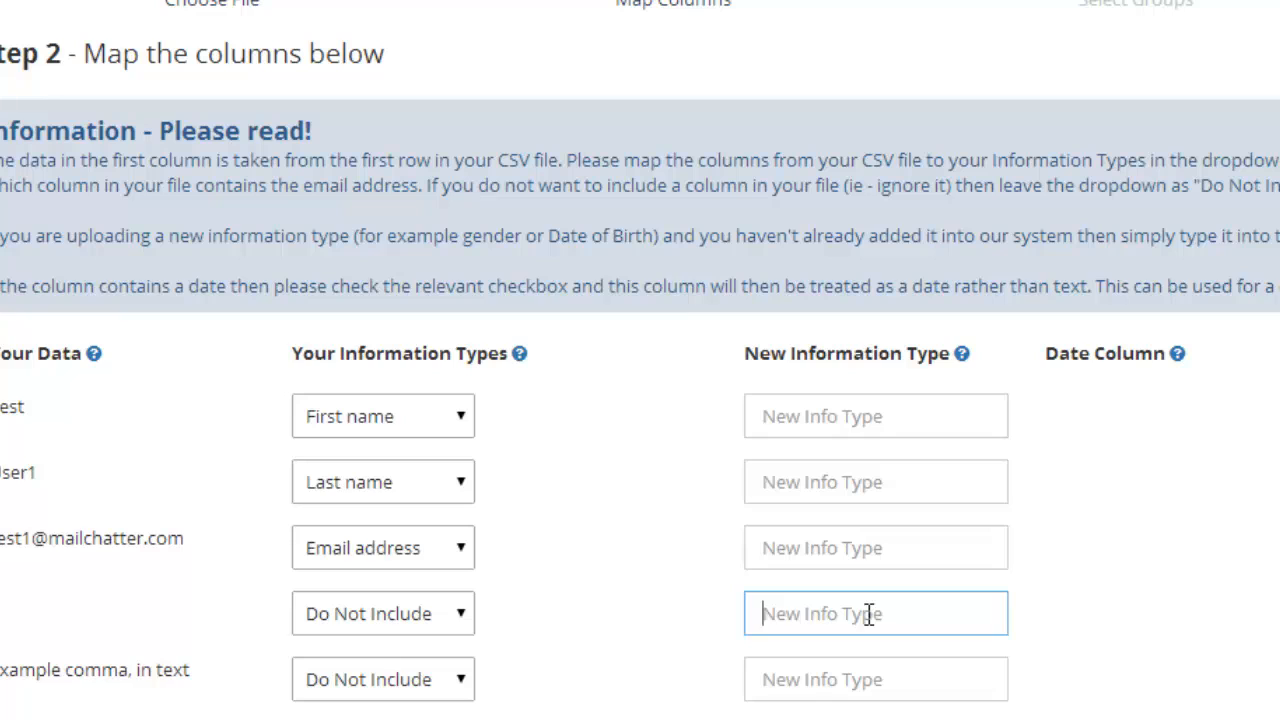
{"action": "type", "text": "Male"}
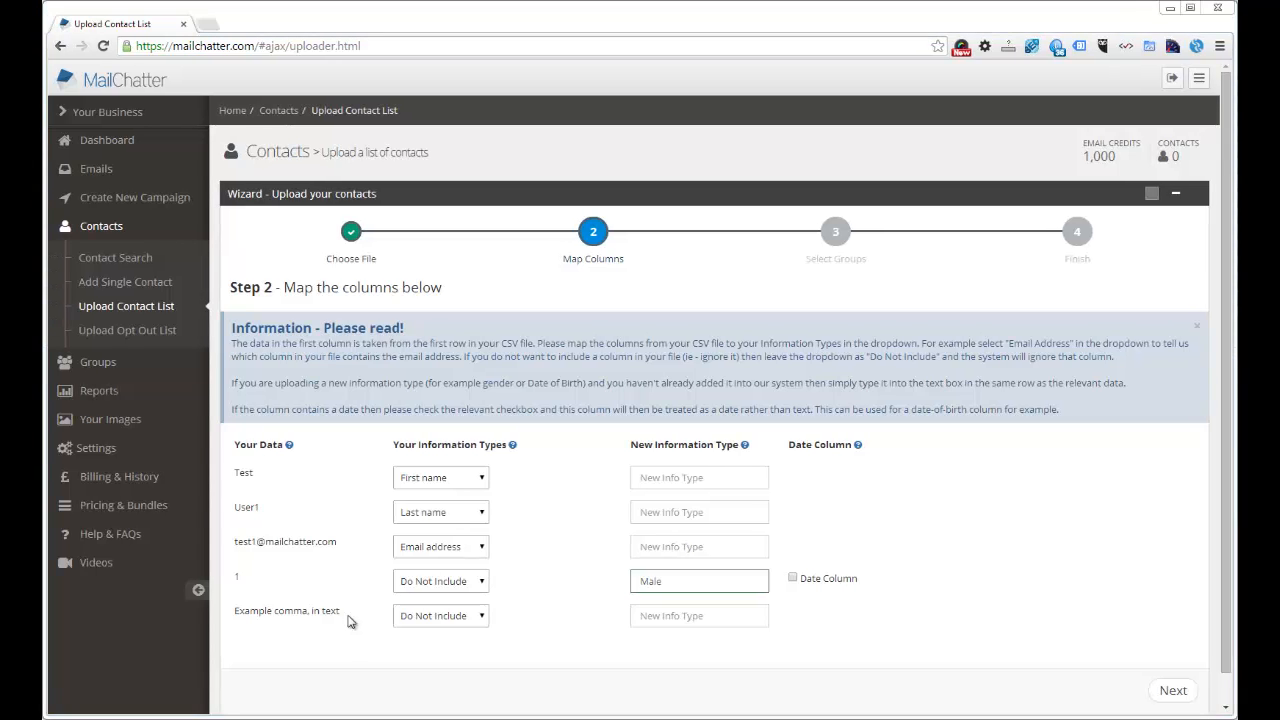
{"action": "left_click", "coordinate": [1174, 693]}
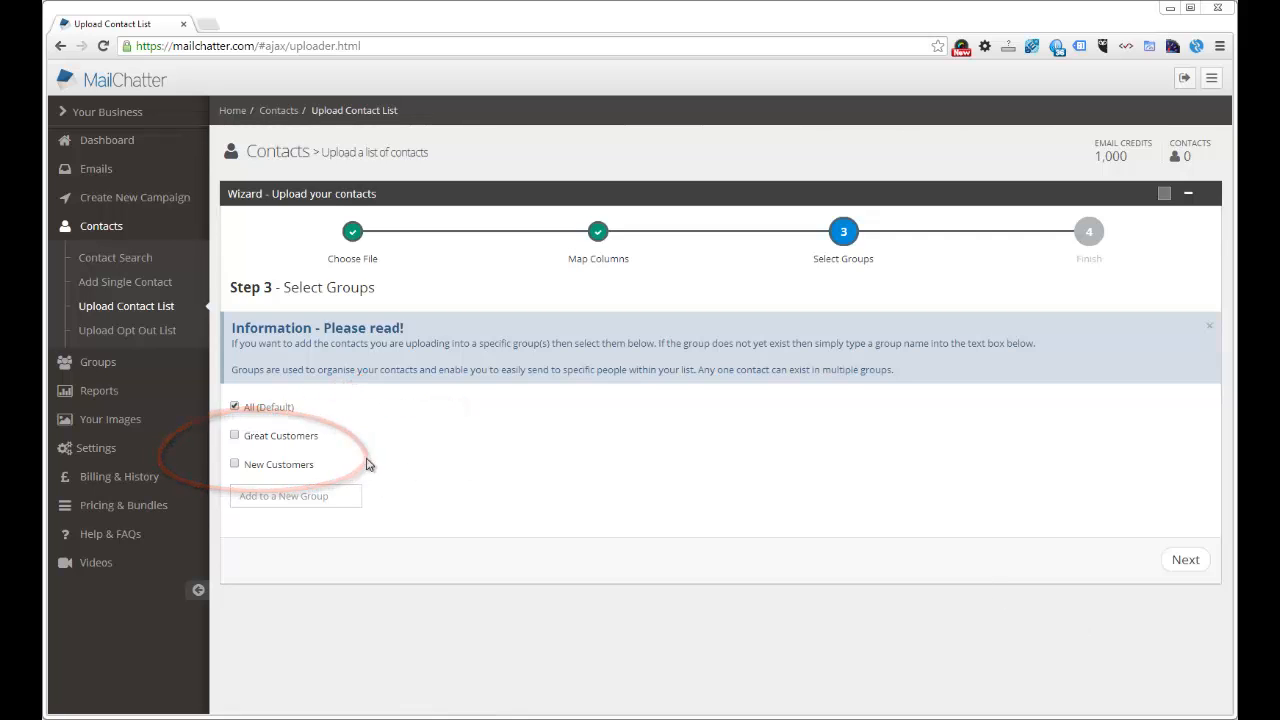
- Add the uploaded contacts to a new group named Test Users and finish the upload wizard
{"action": "left_click", "coordinate": [265, 497]}
{"action": "type", "text": "Test U"}
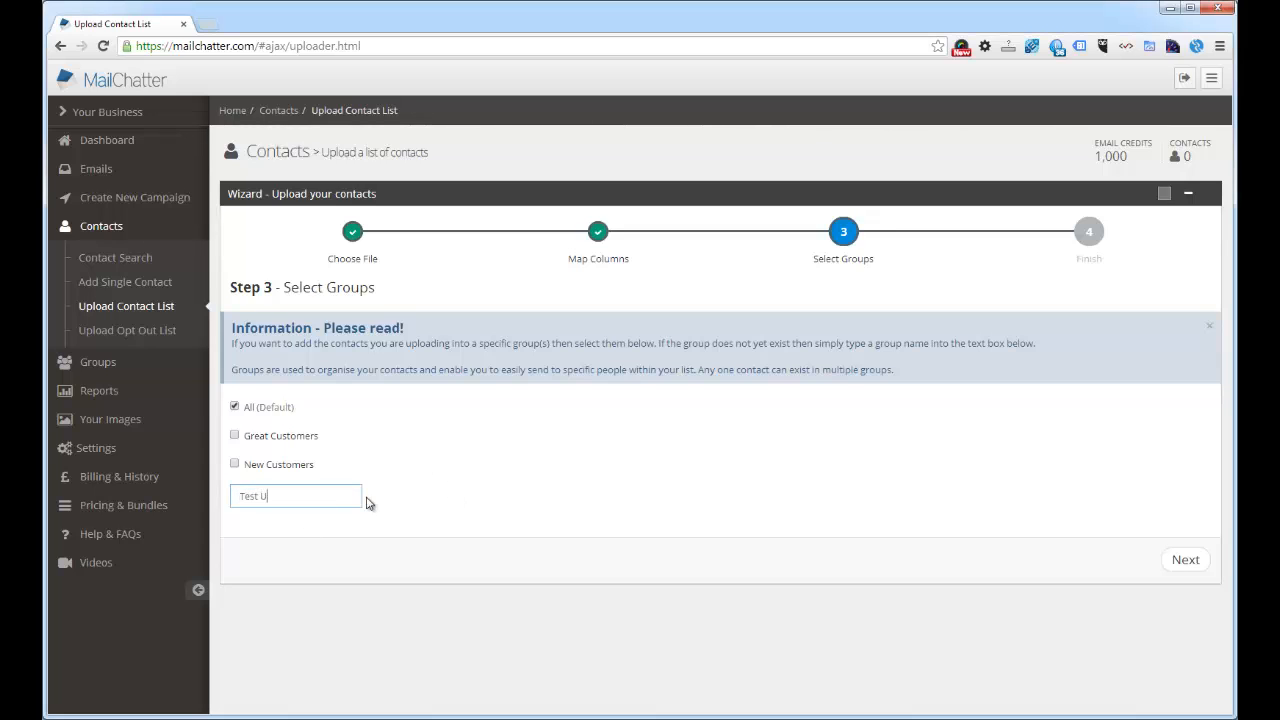
{"action": "type", "text": "sers"}
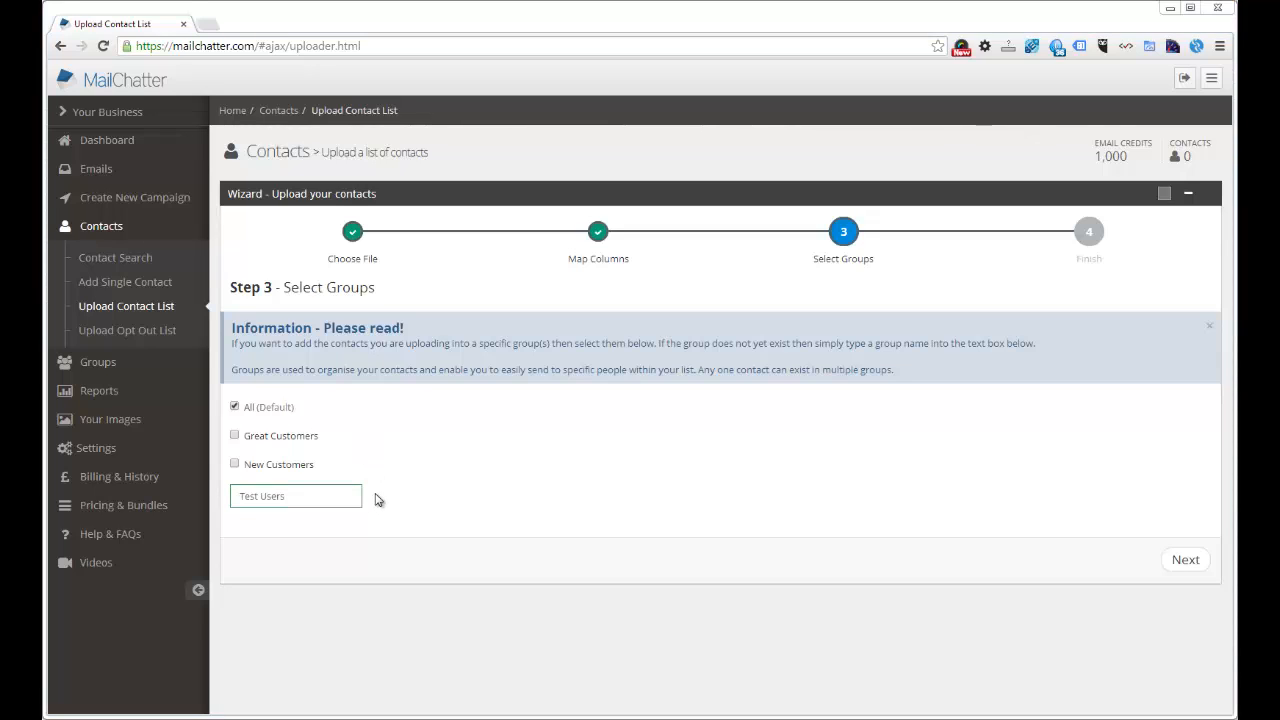
{"action": "left_click", "coordinate": [1180, 563]}
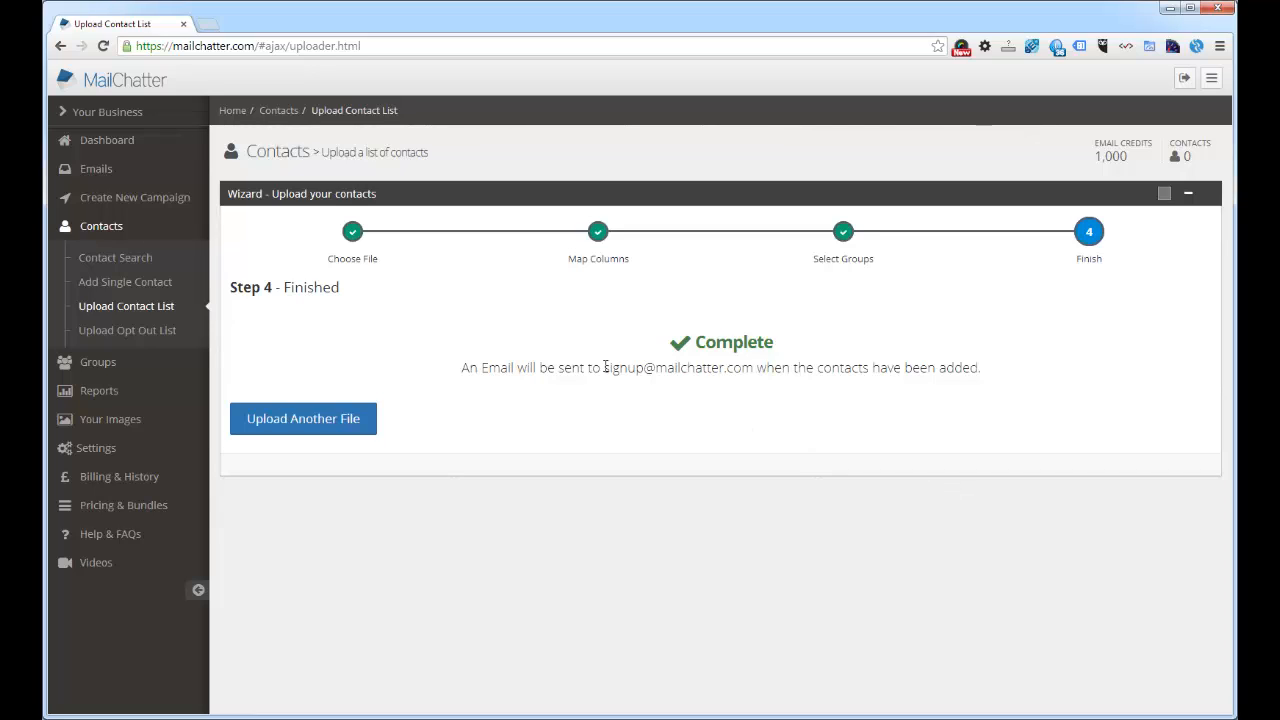
- Check which e-mail address receives the upload notification and return to the Dashboard
{"action": "left_click_drag", "start_coordinate": [604, 367], "coordinate": [754, 368]}
{"action": "left_click", "coordinate": [806, 394]}
{"action": "left_click", "coordinate": [107, 146]}
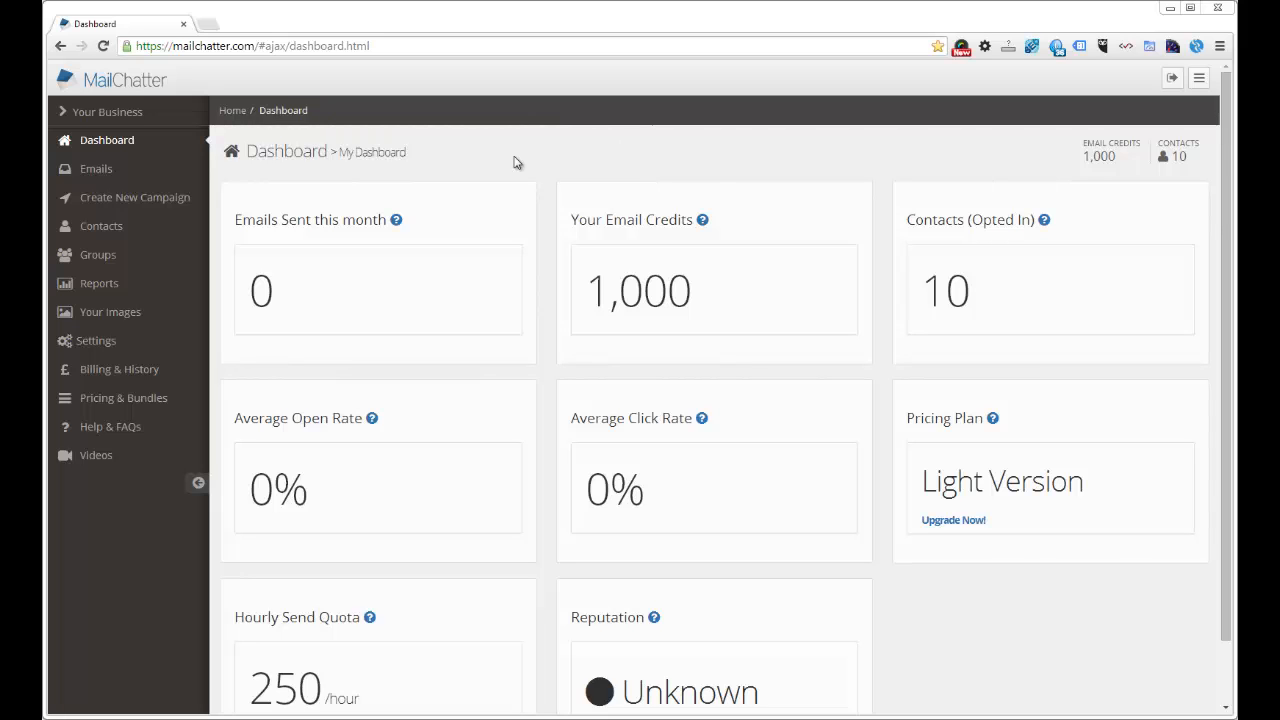
- View the Add Single Contact form, then search the contacts for "user1" in Email Address
{"action": "left_click", "coordinate": [101, 226]}
{"action": "left_click", "coordinate": [128, 282]}
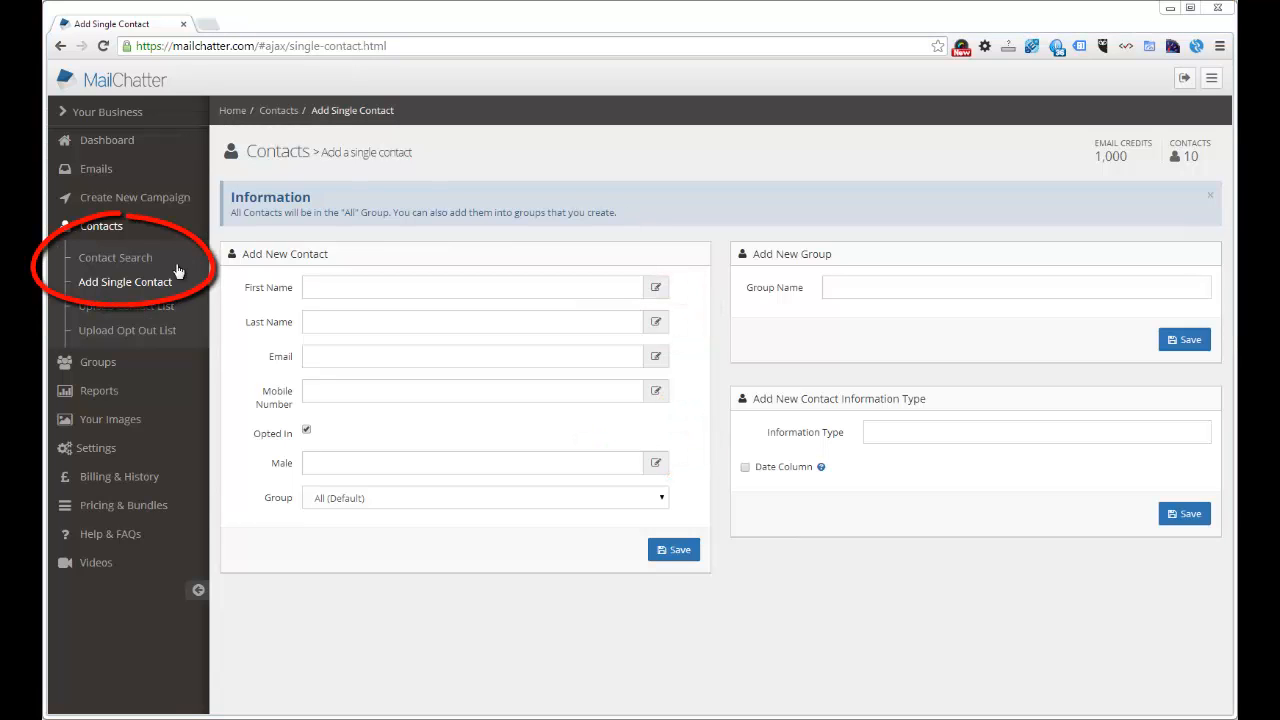
{"action": "left_click", "coordinate": [145, 259]}
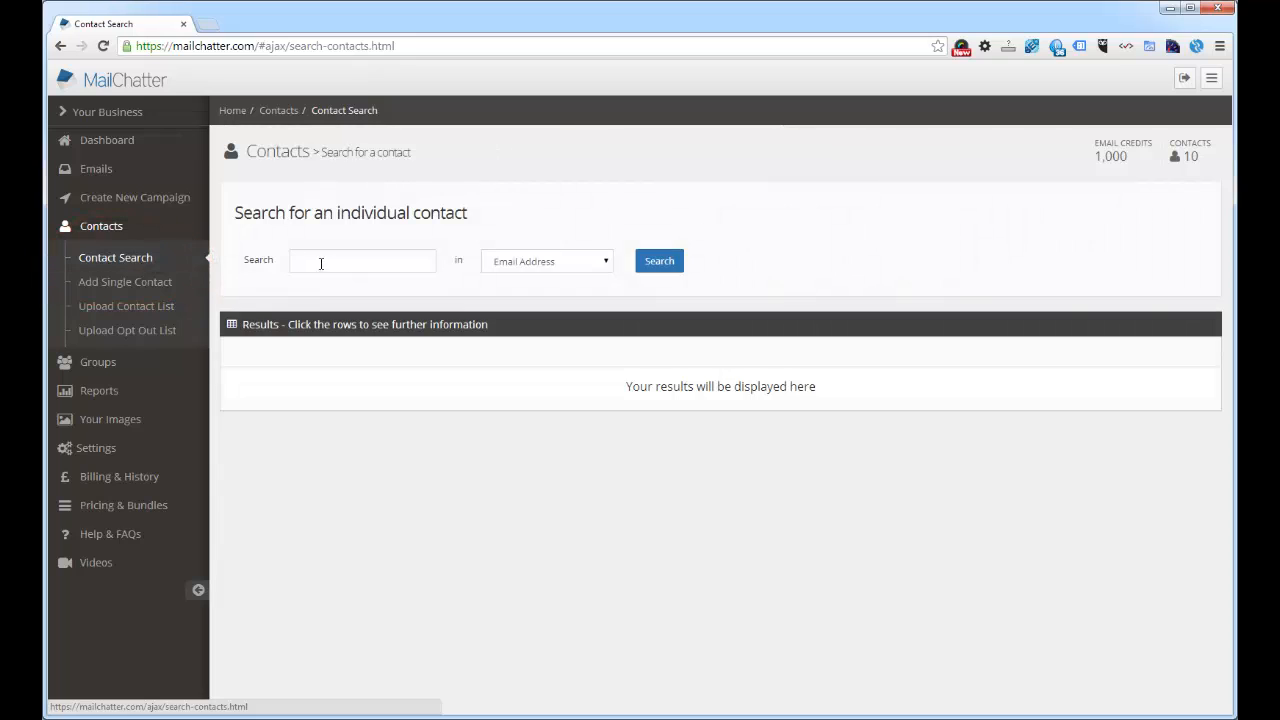
{"action": "left_click", "coordinate": [512, 266]}
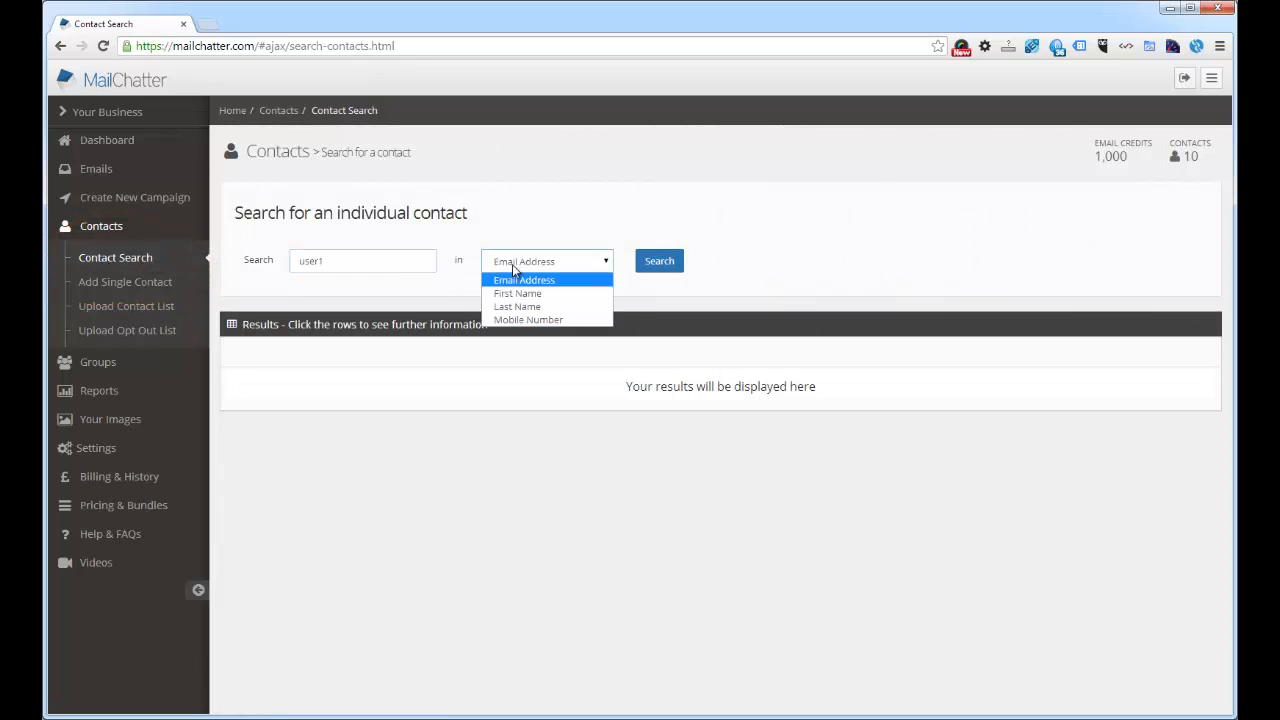
{"action": "left_click", "coordinate": [586, 274]}
{"action": "left_click", "coordinate": [659, 262]}
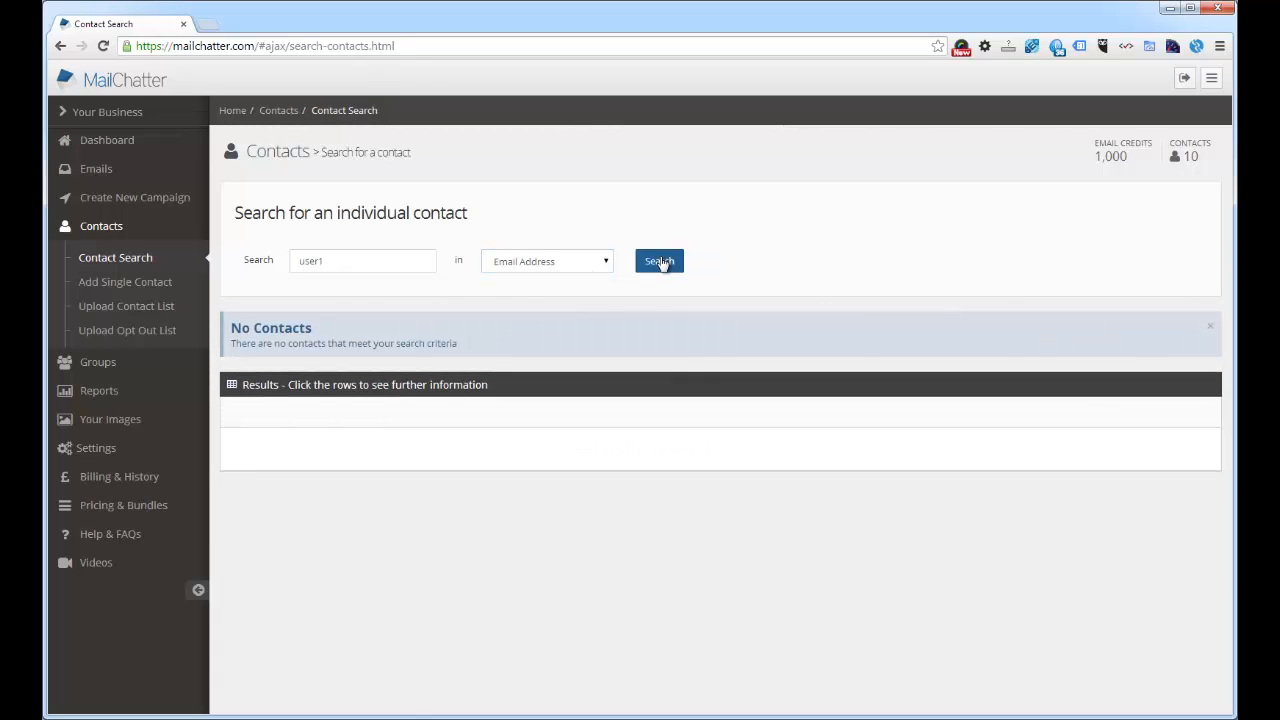
- Repeat the contact search for "user1" in Last Name
{"action": "left_click", "coordinate": [574, 266]}
{"action": "left_click", "coordinate": [600, 300]}
{"action": "left_click", "coordinate": [659, 261]}
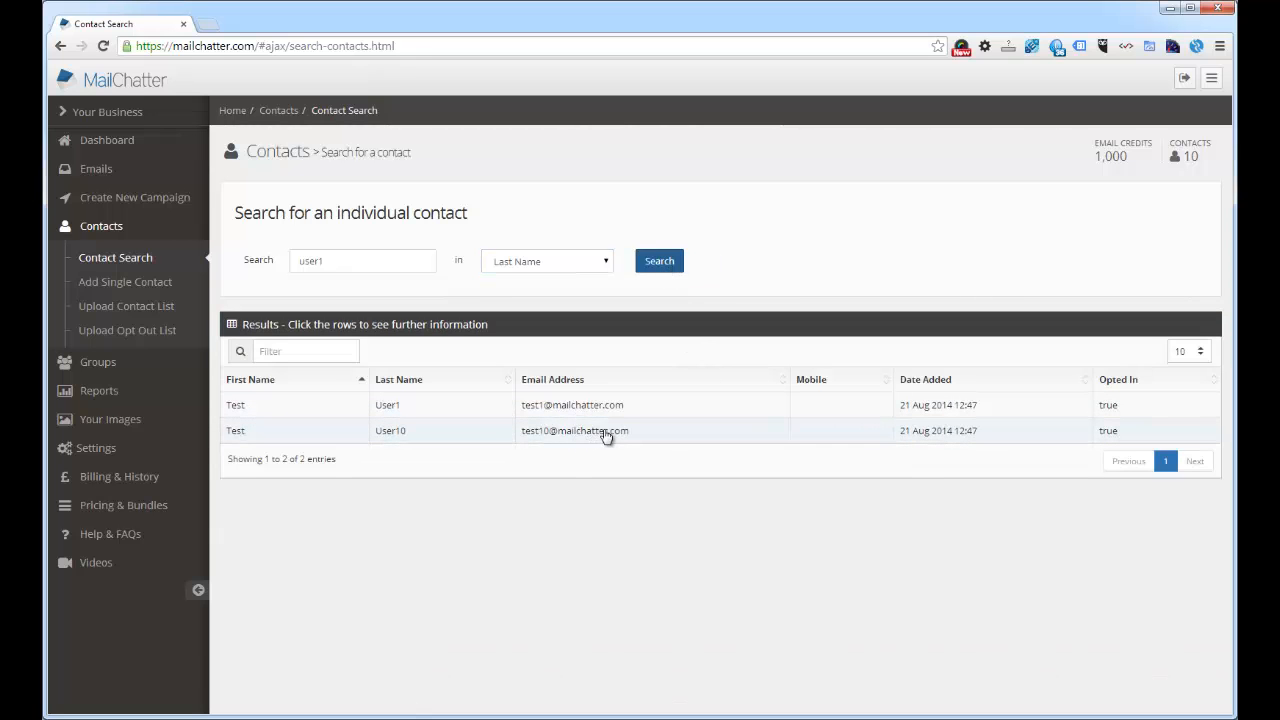
- View the general details, editable details and report information of the second contact in the search results
{"action": "left_click", "coordinate": [604, 432]}
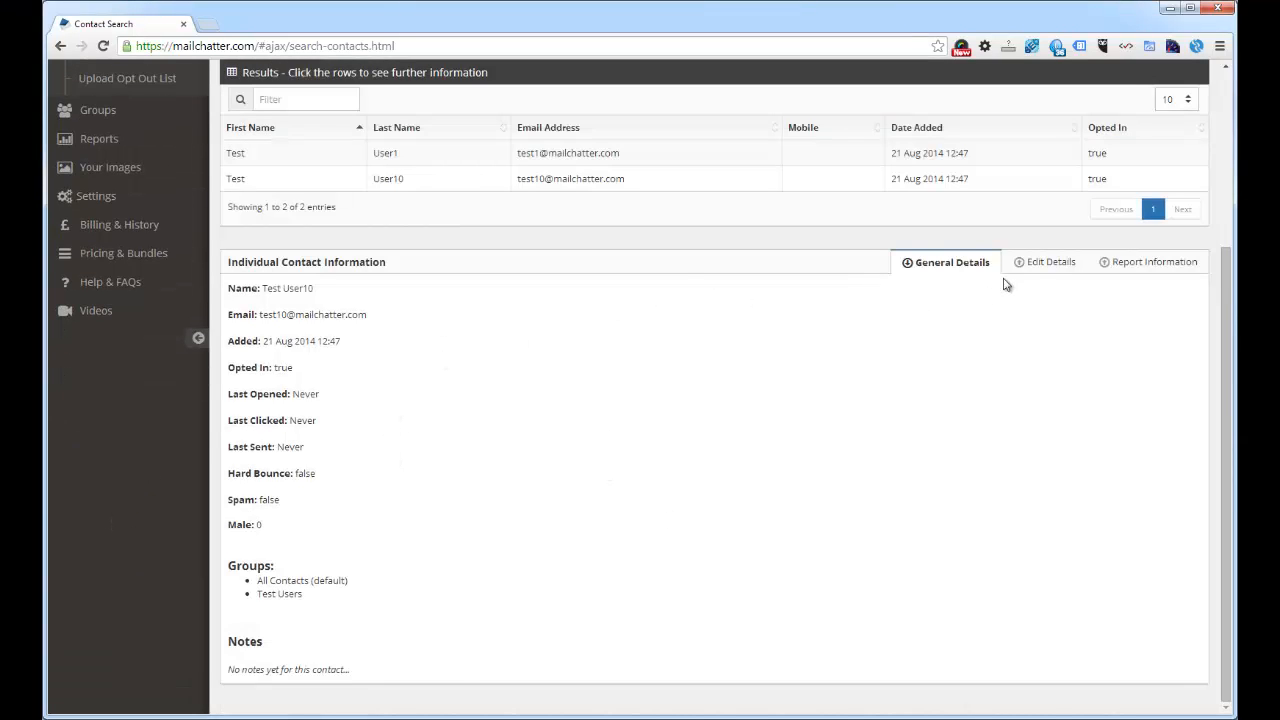
{"action": "left_click", "coordinate": [1046, 265]}
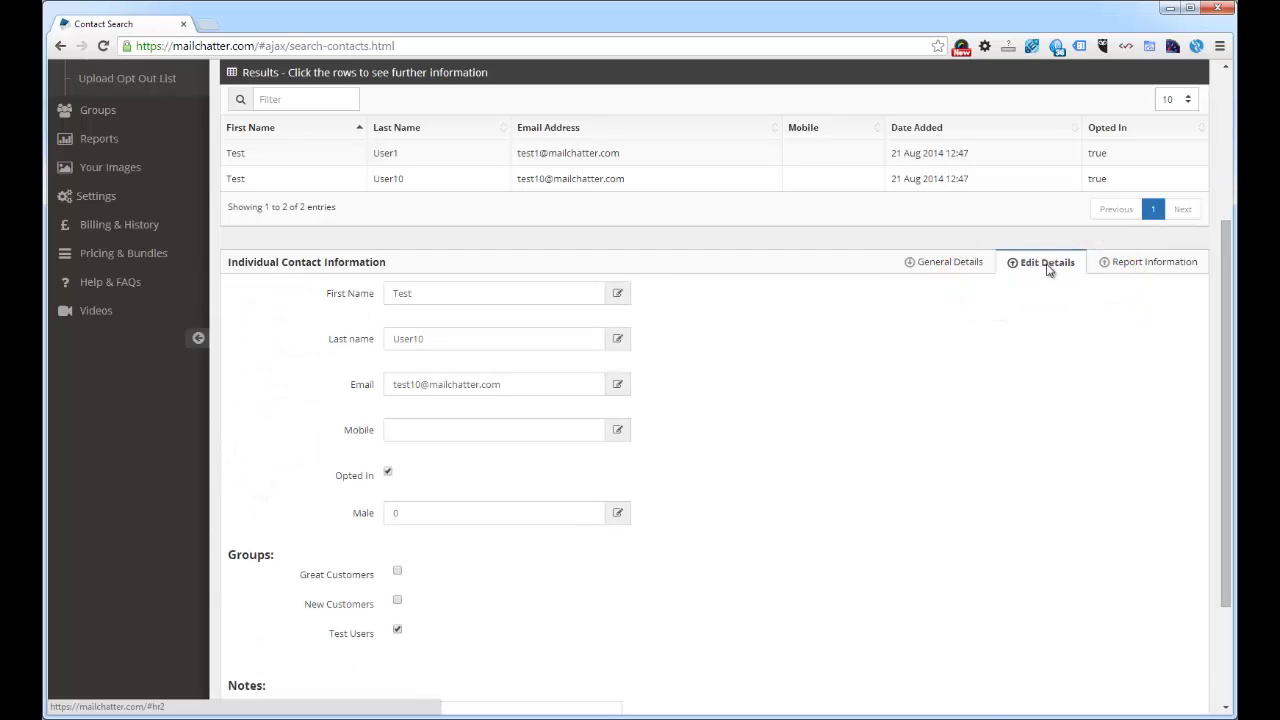
{"action": "left_click", "coordinate": [1147, 260]}
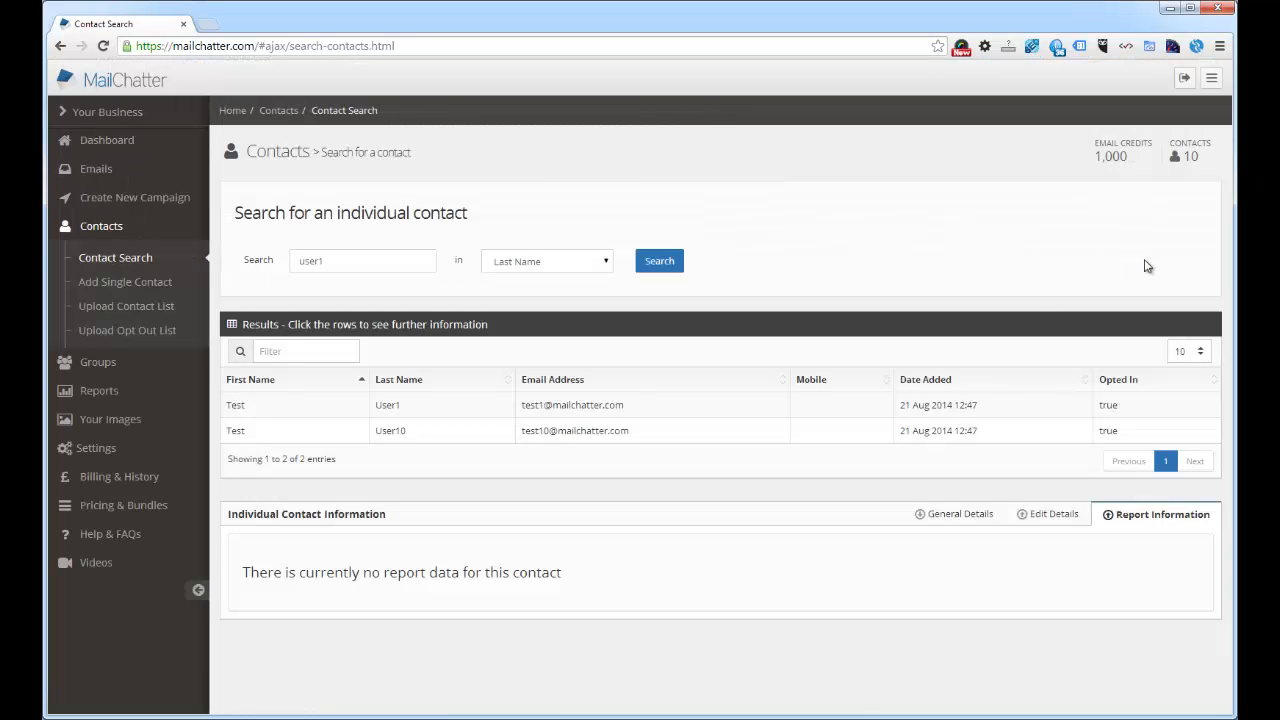